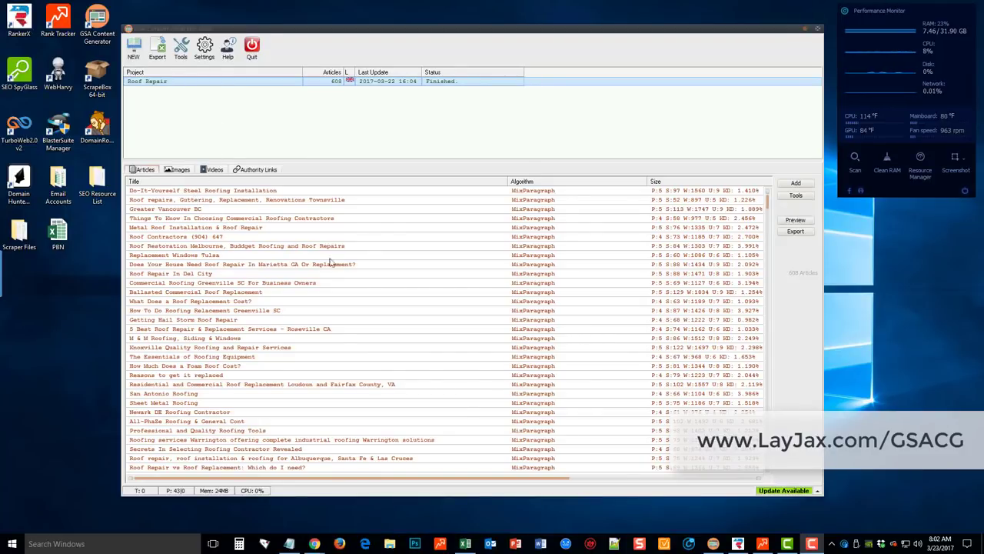
# Preview the Do-It-Yourself Steel Roofing Installation article, then narrow the Title and Algorithm columns
pyautogui.moveTo(766, 201)
pyautogui.mouseDown()
pyautogui.moveTo(772, 357)
pyautogui.moveTo(768, 200)
pyautogui.mouseUp()
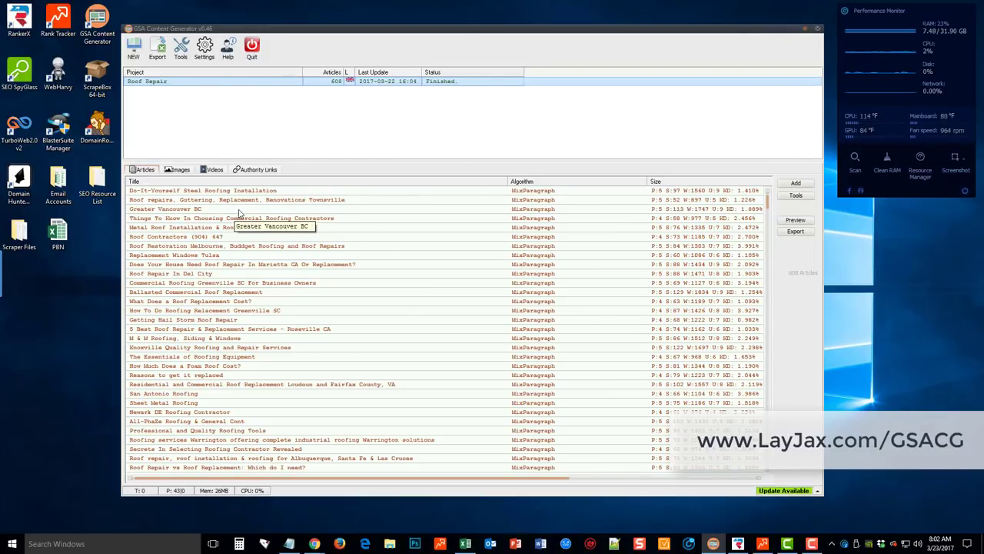
pyautogui.click(175, 193)
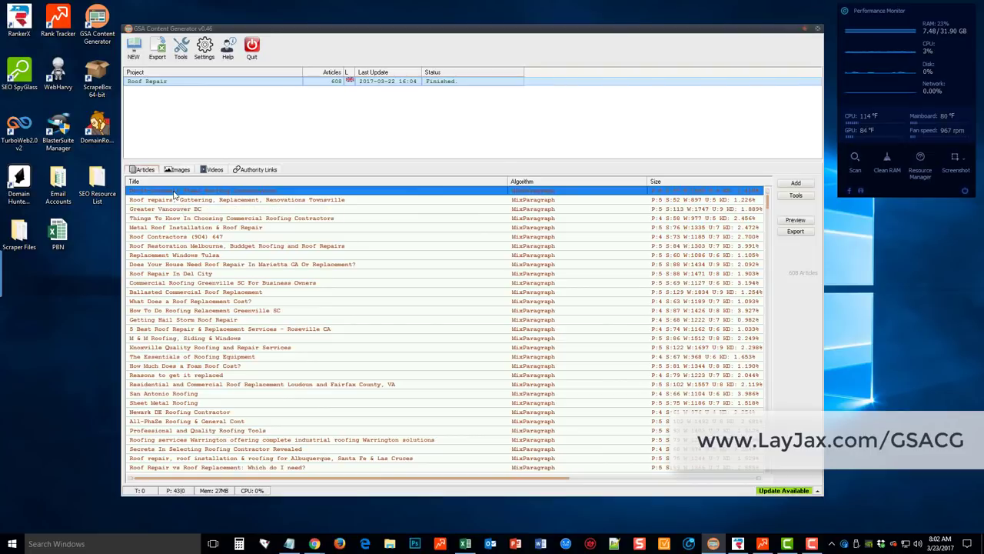
pyautogui.doubleClick(238, 195)
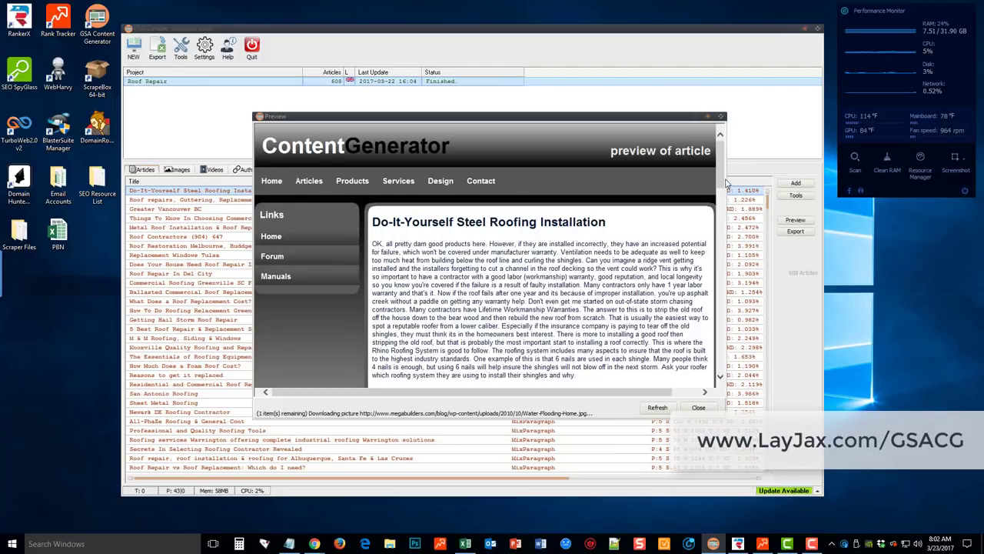
pyautogui.moveTo(725, 180); pyautogui.dragTo(721, 323)
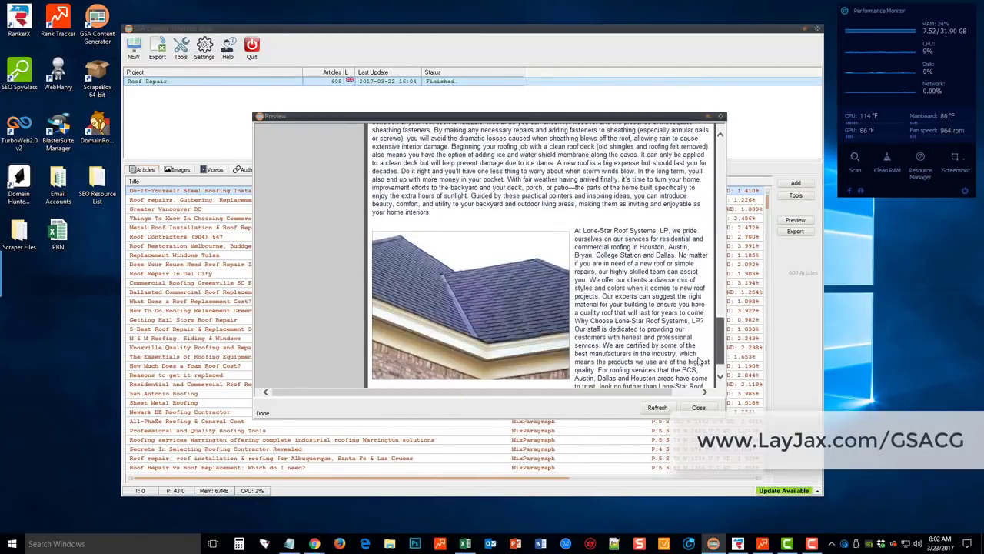
pyautogui.click(656, 407)
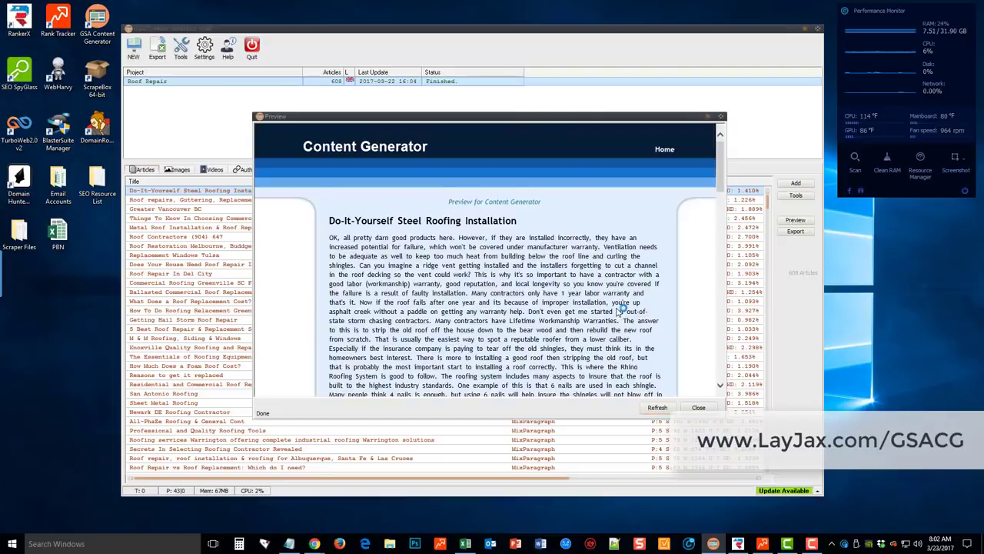
pyautogui.moveTo(723, 156); pyautogui.dragTo(723, 127)
pyautogui.click(721, 118)
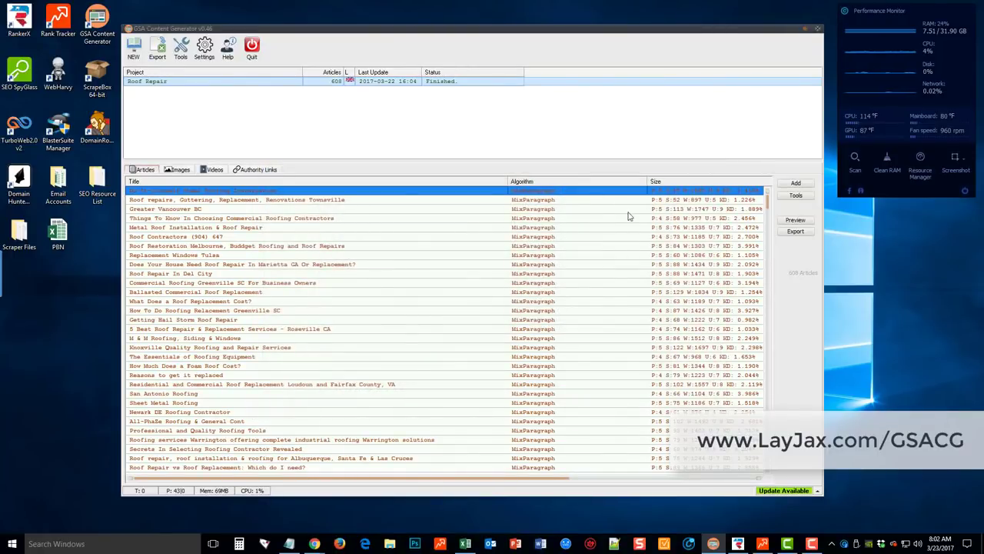
pyautogui.moveTo(508, 178); pyautogui.dragTo(446, 178)
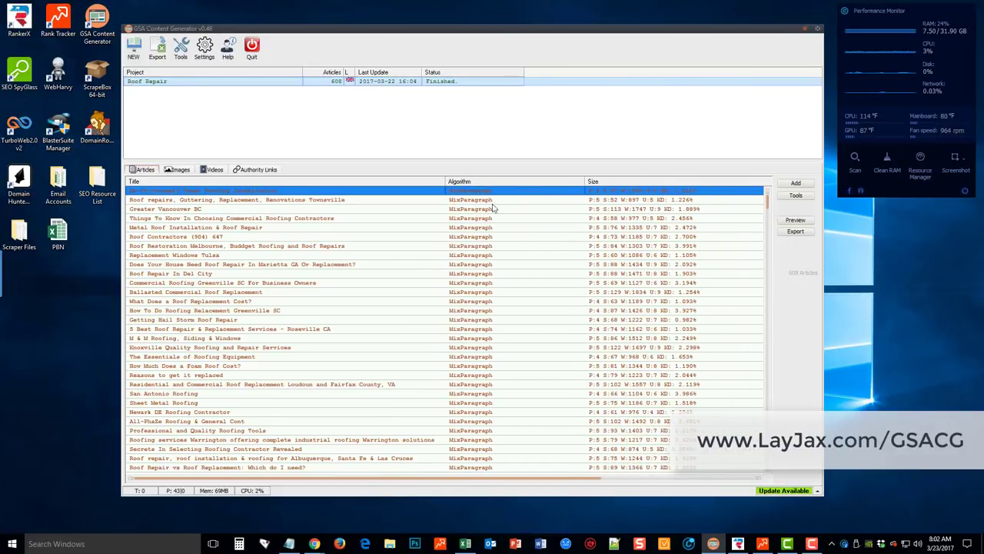
pyautogui.moveTo(583, 181); pyautogui.dragTo(517, 180)
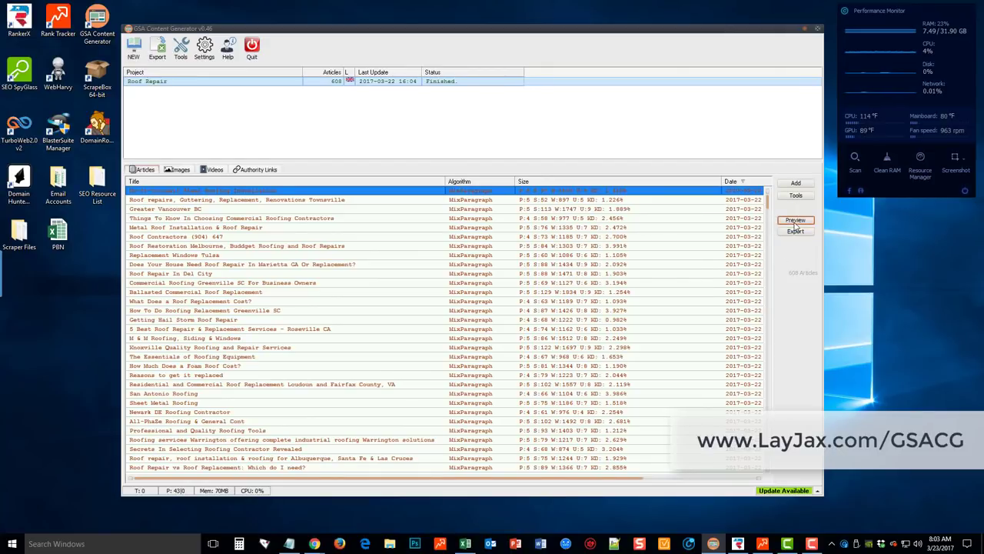
# Show the scraped images with full URLs and open the Grand Rapids image in the browser
pyautogui.click(182, 170)
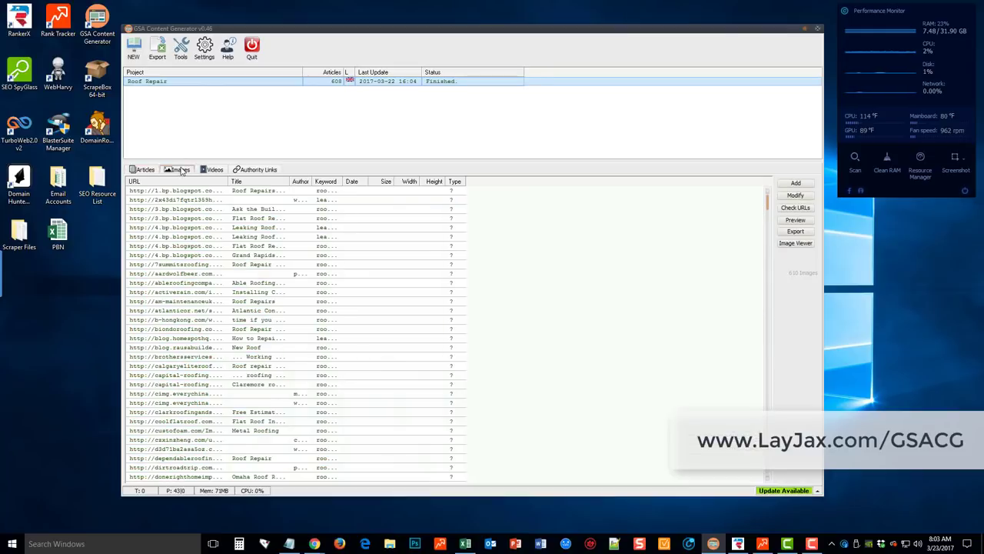
pyautogui.doubleClick(229, 181)
pyautogui.doubleClick(309, 255)
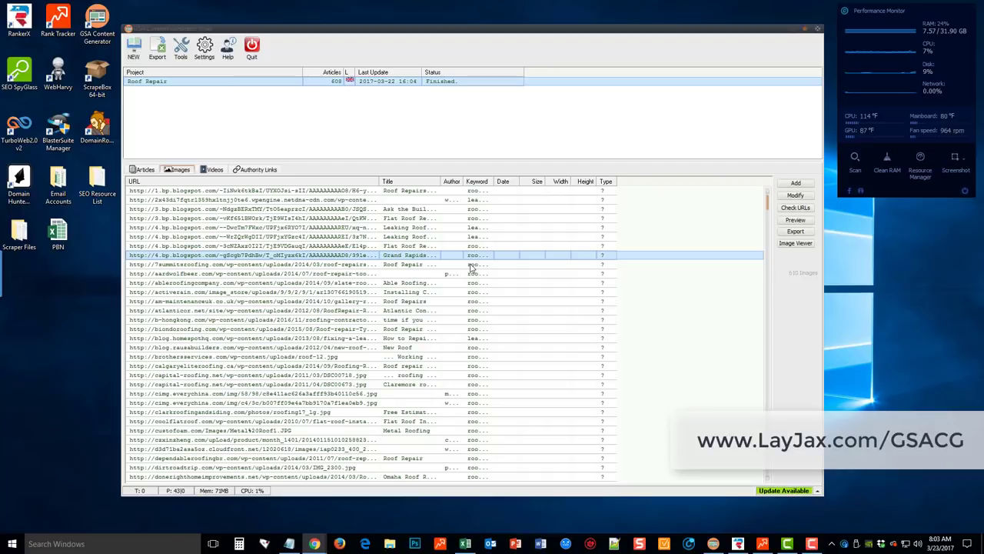
# Check the scraped videos and the 406 authority links, then deselect the Roof Repair project
pyautogui.click(214, 171)
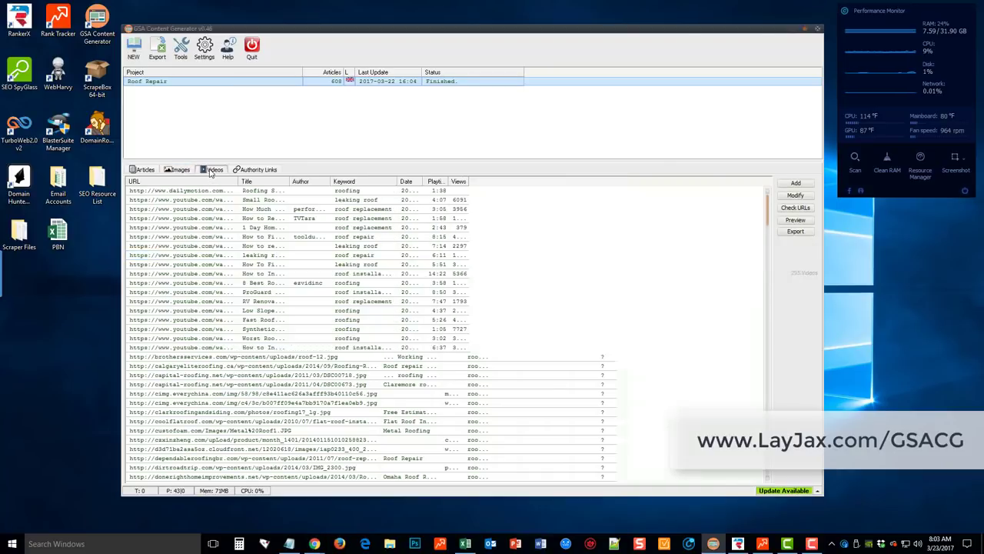
pyautogui.click(192, 212)
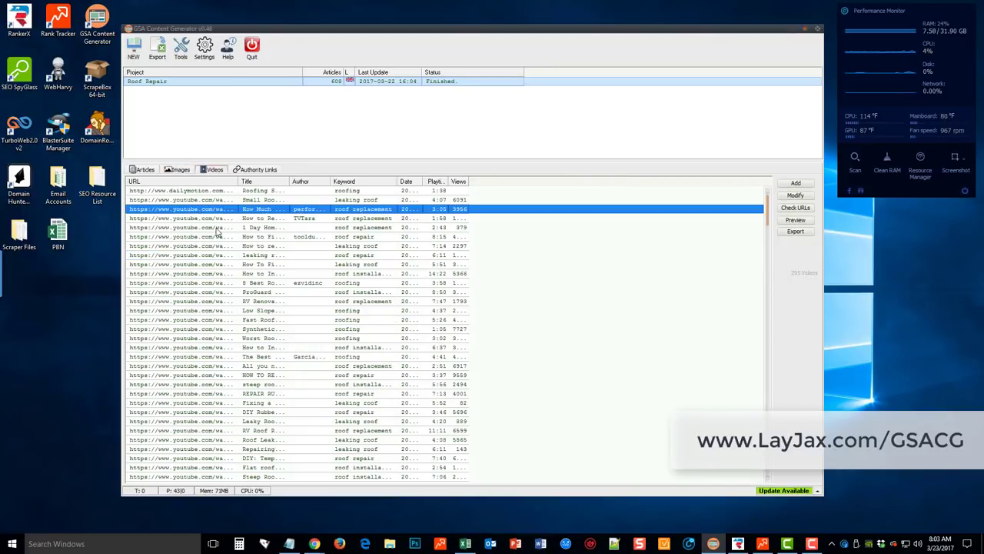
pyautogui.click(254, 171)
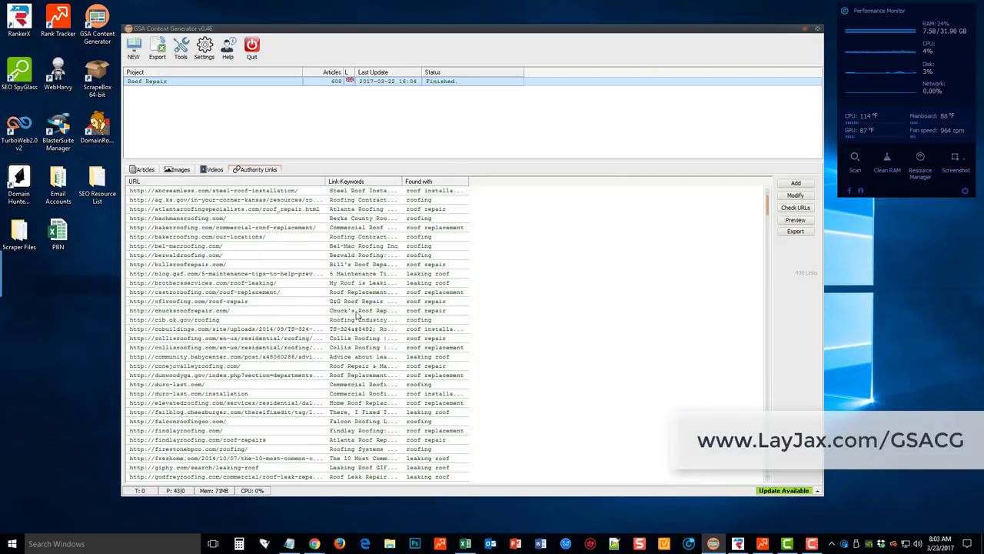
pyautogui.click(339, 147)
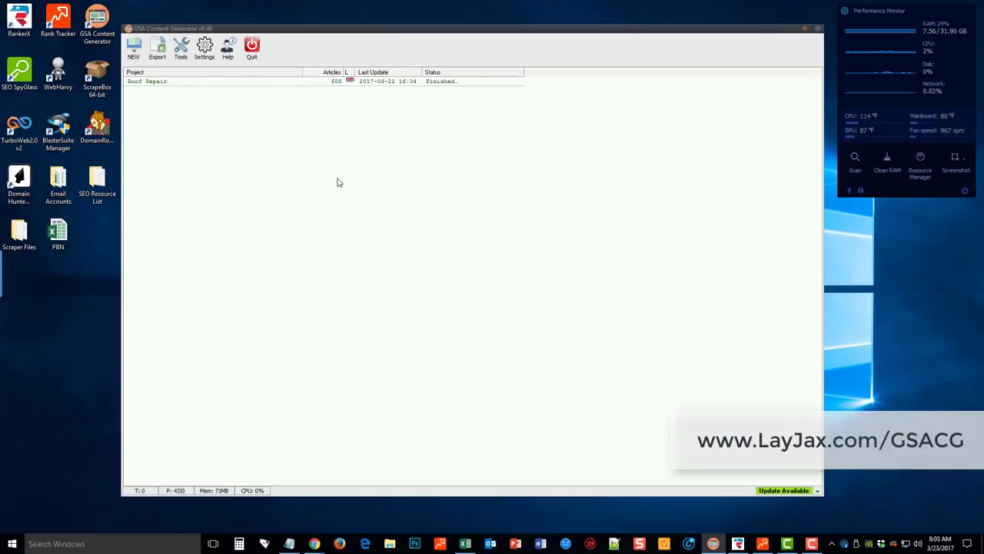
# Start a new project with the wizard, keeping English as the content language
pyautogui.click(134, 51)
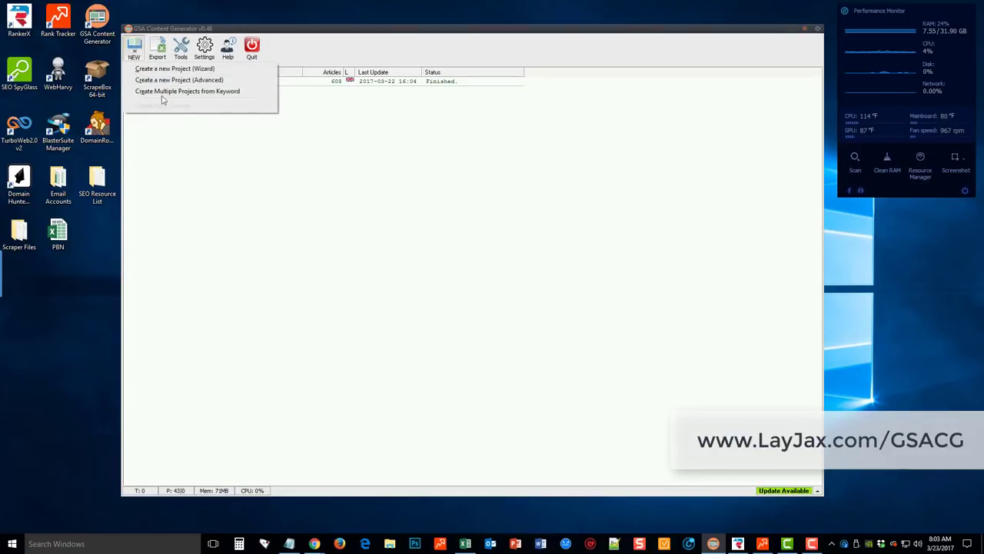
pyautogui.click(208, 72)
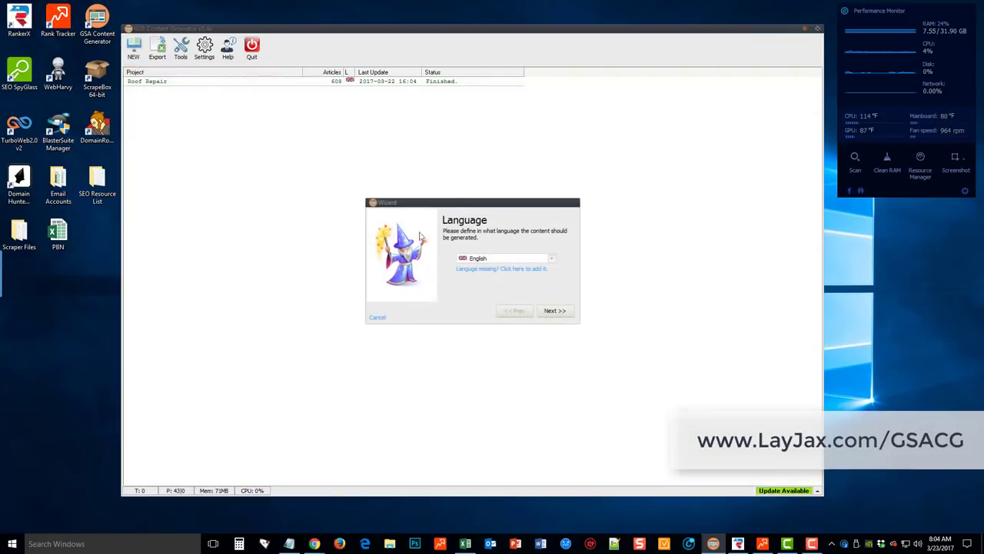
pyautogui.click(506, 259)
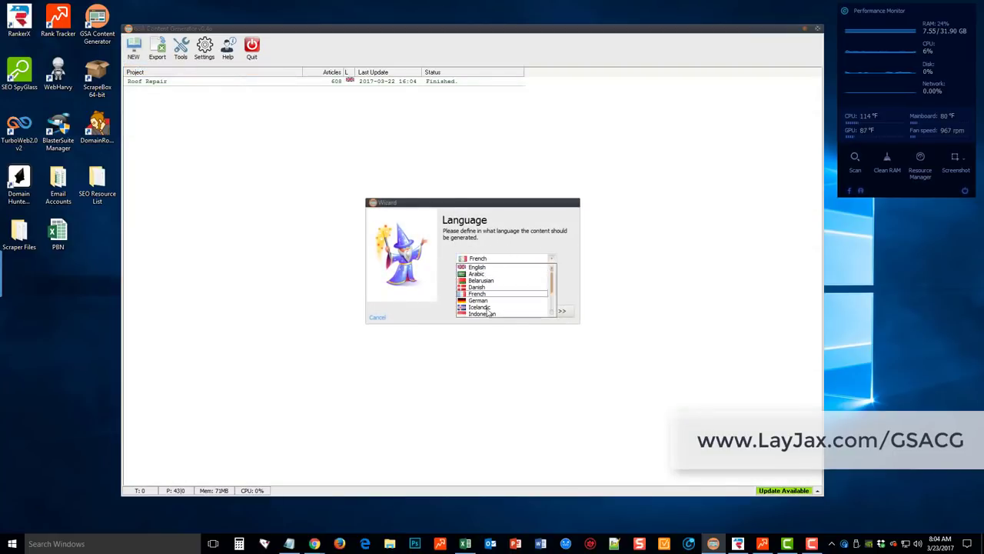
pyautogui.click(521, 296)
pyautogui.click(554, 310)
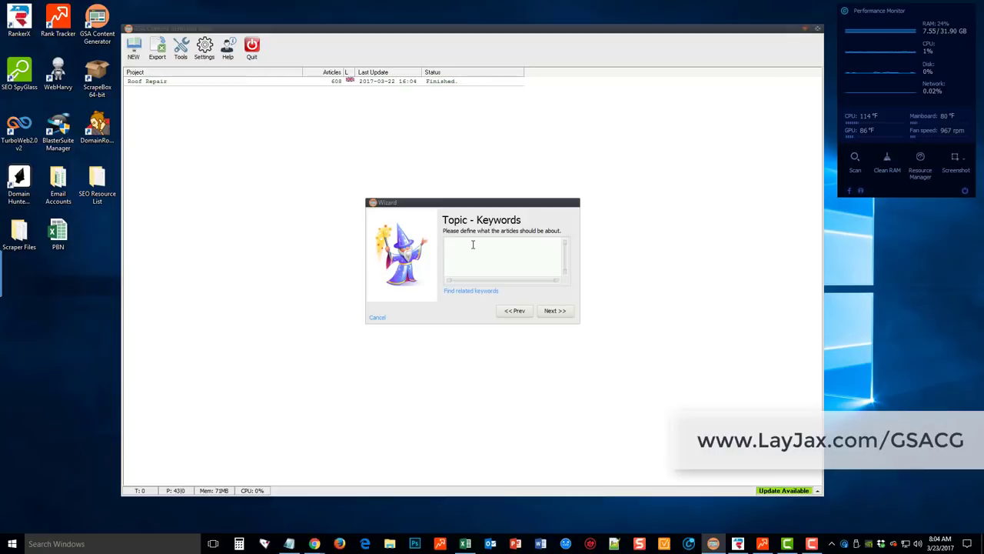
# Enter 'keyboards' as the topic, find related keywords, and review the suggested list, including Pianos
pyautogui.write('keyboards')
pyautogui.click(470, 292)
pyautogui.click(565, 273)
pyautogui.click(565, 273)
pyautogui.scroll(-8, 565, 274)
pyautogui.scroll(-5, 566, 274)
pyautogui.scroll(-5, 565, 275)
pyautogui.scroll(-5, 565, 274)
pyautogui.scroll(-3, 565, 274)
pyautogui.doubleClick(461, 254)
pyautogui.scroll(10, 517, 263)
pyautogui.click(555, 310)
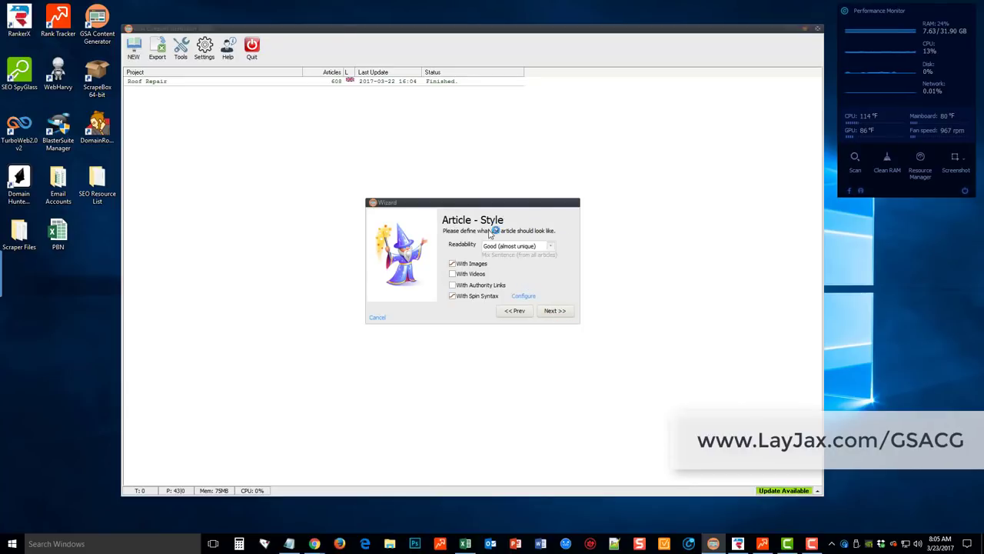
# Keep Good (almost unique) readability and include videos in the generated articles
pyautogui.click(551, 247)
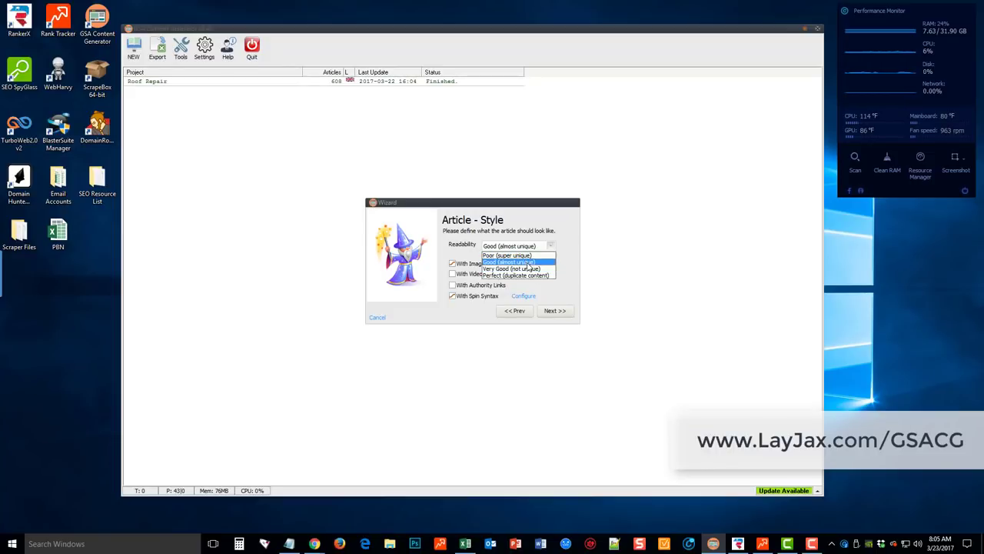
pyautogui.click(527, 264)
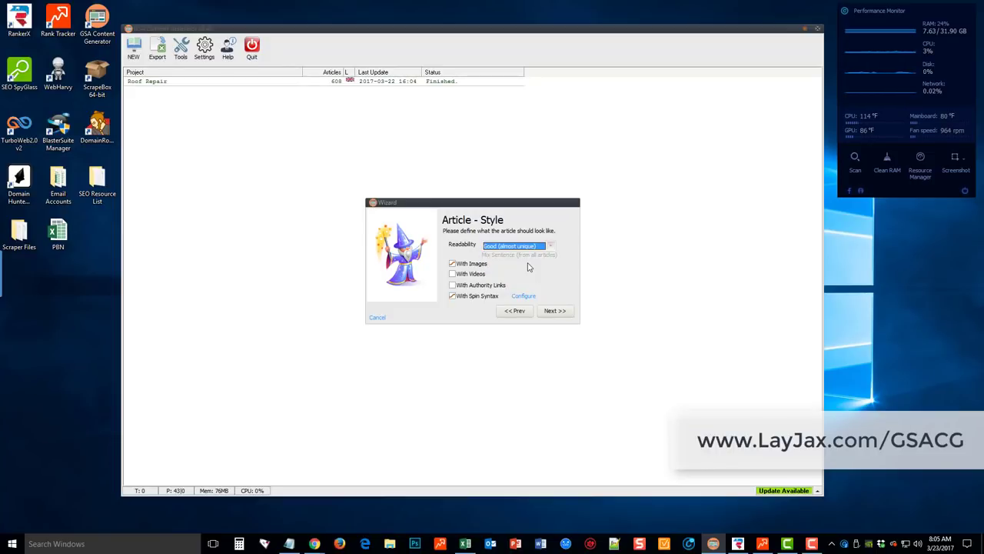
pyautogui.click(455, 274)
# Confirm the spin syntax settings without adding a spinner service, then reach the final wizard page
pyautogui.click(523, 297)
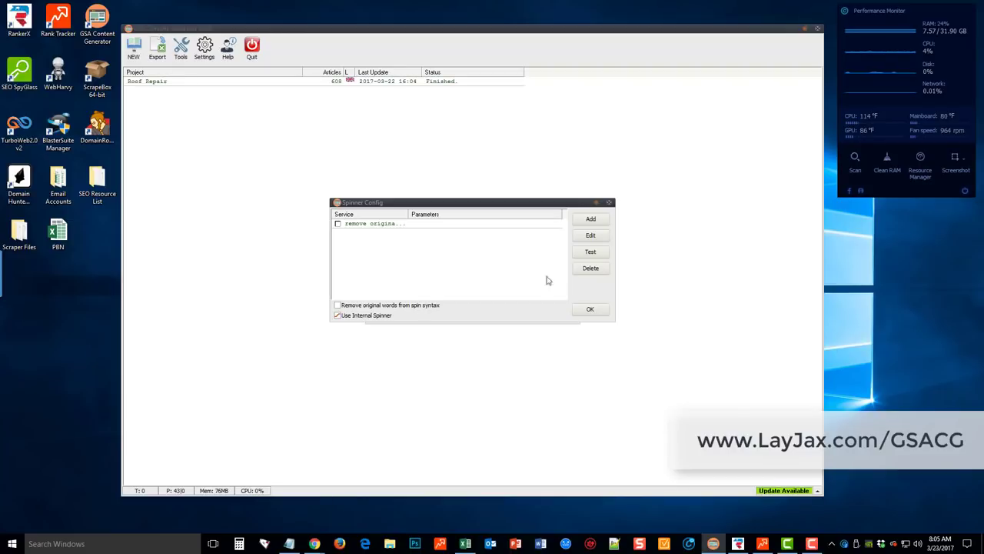
pyautogui.click(584, 222)
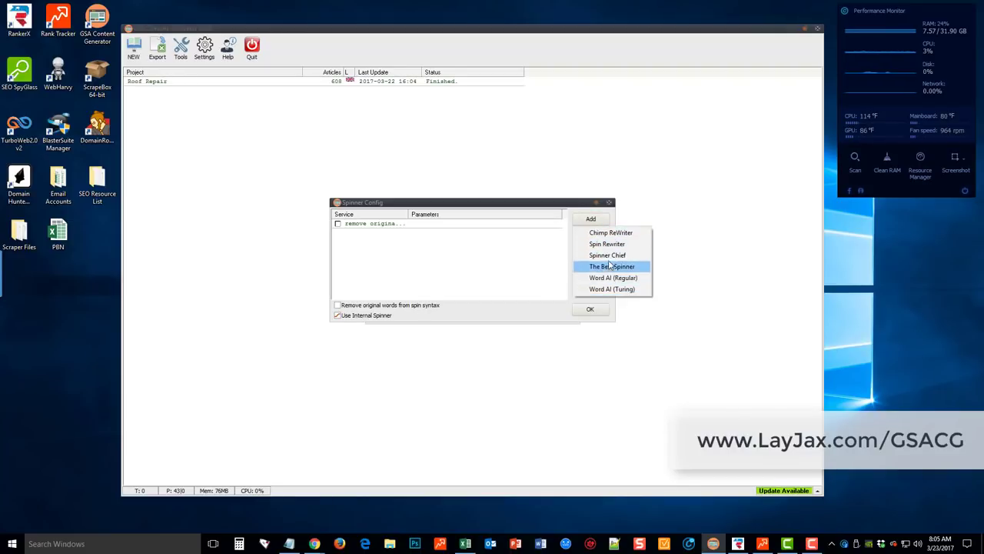
pyautogui.click(519, 252)
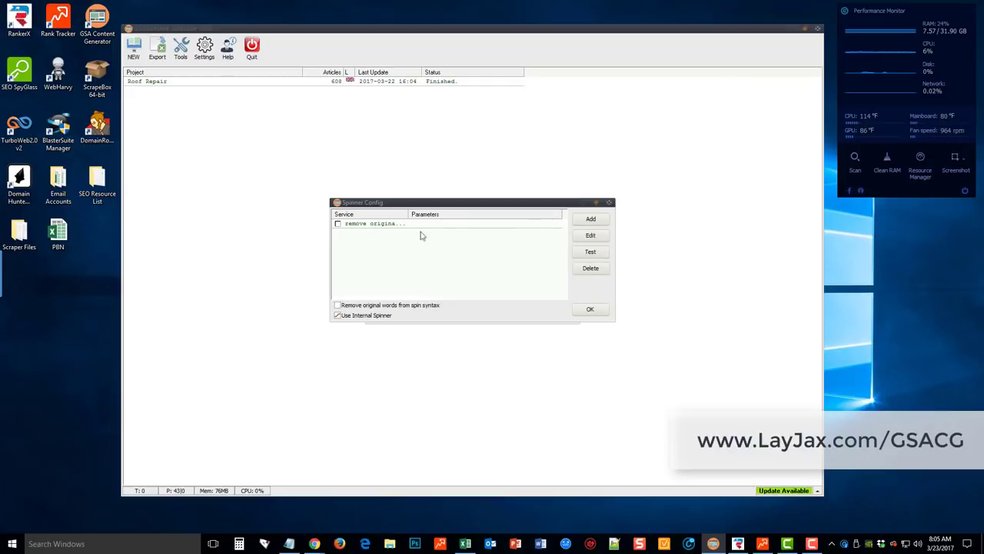
pyautogui.click(585, 315)
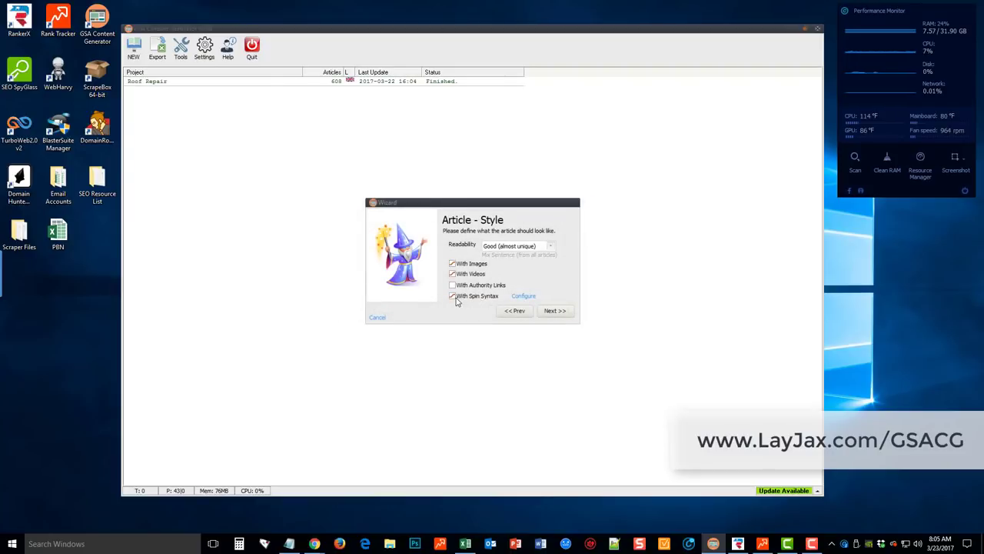
pyautogui.click(557, 312)
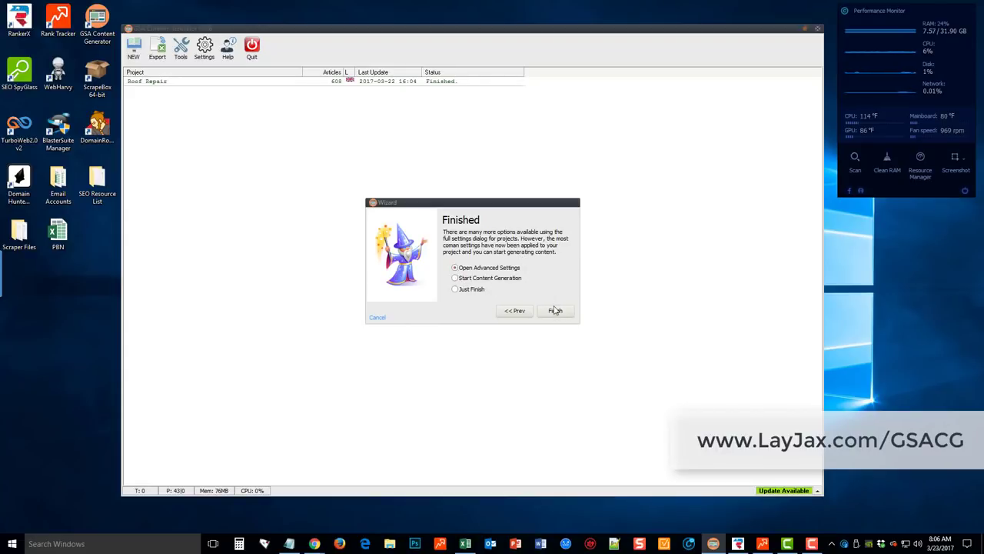
# Finish the wizard and name the new project Keyboards
pyautogui.click(554, 311)
pyautogui.click(478, 277)
pyautogui.moveTo(475, 275); pyautogui.dragTo(419, 285)
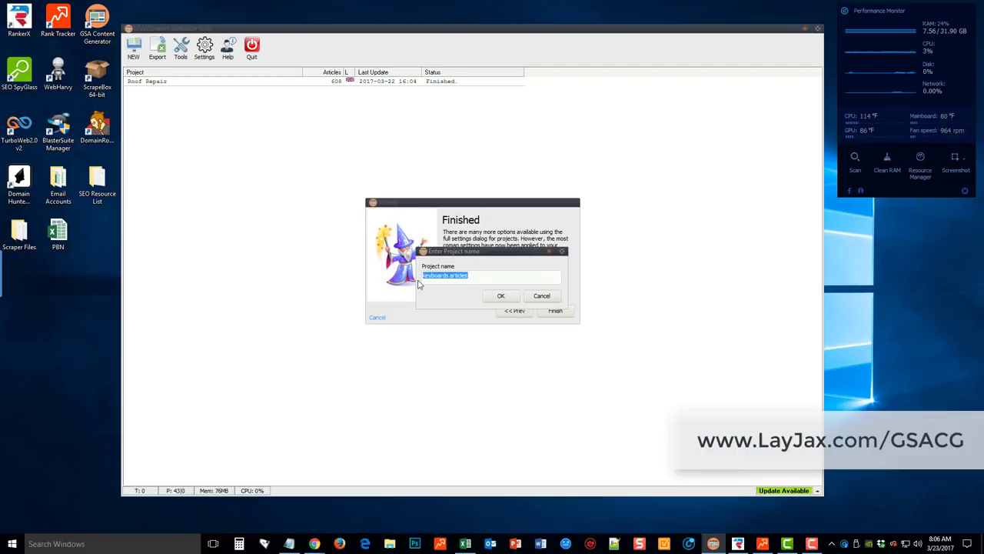
pyautogui.write('Keyboards')
pyautogui.click(501, 296)
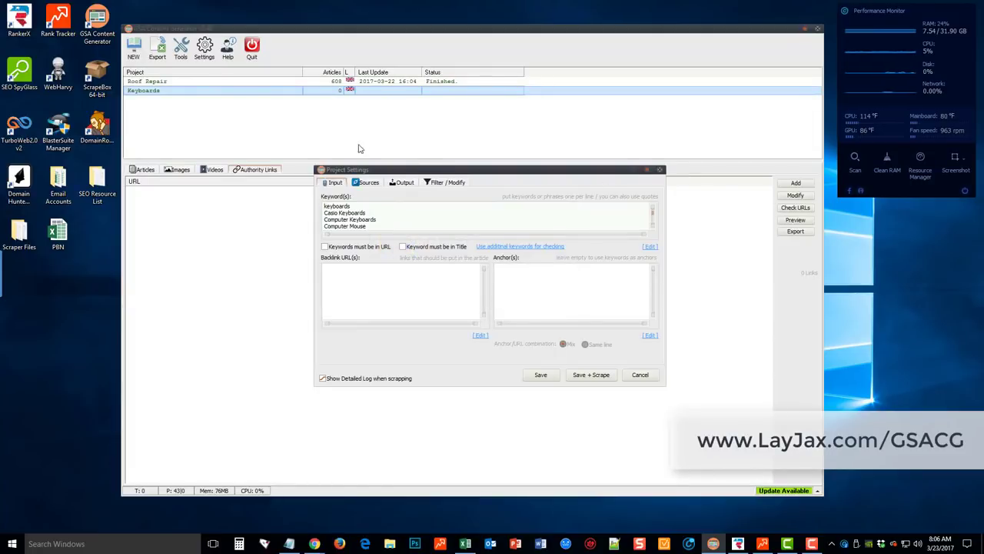
# Enlarge the Project Settings window and review the keyword list and additional title keywords
pyautogui.moveTo(314, 168); pyautogui.dragTo(138, 33)
pyautogui.moveTo(214, 40); pyautogui.dragTo(289, 134)
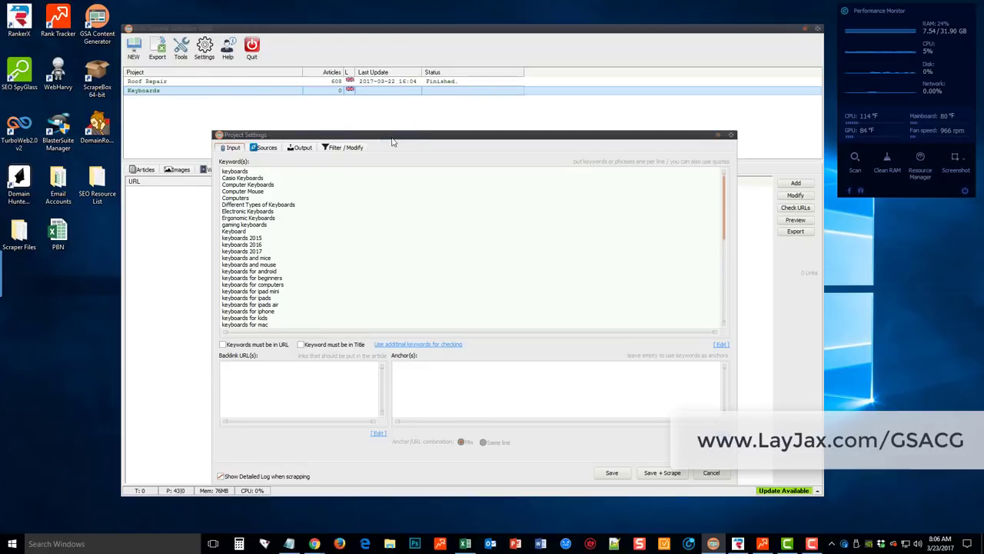
pyautogui.moveTo(393, 136); pyautogui.dragTo(399, 105)
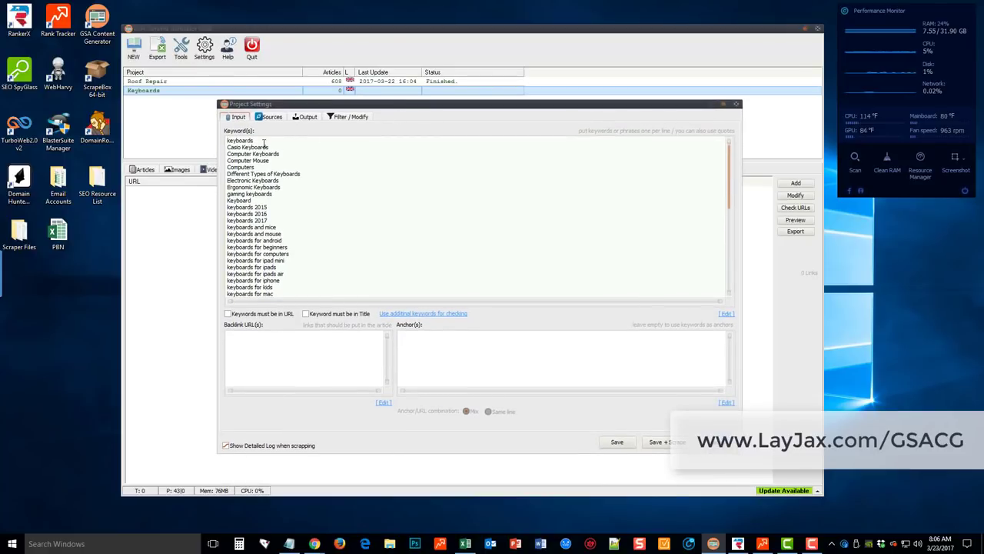
pyautogui.moveTo(227, 141); pyautogui.dragTo(282, 125)
pyautogui.click(260, 179)
pyautogui.click(439, 316)
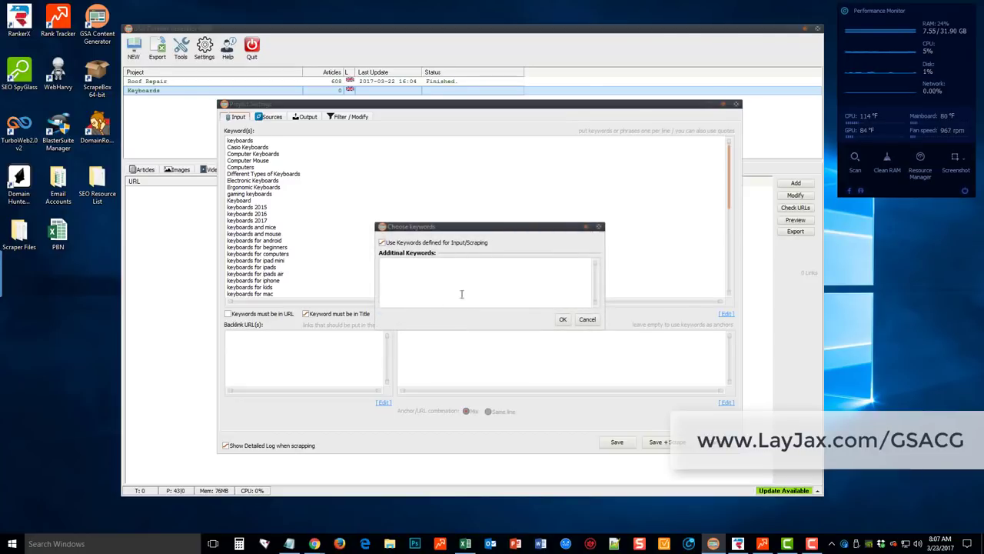
pyautogui.click(587, 319)
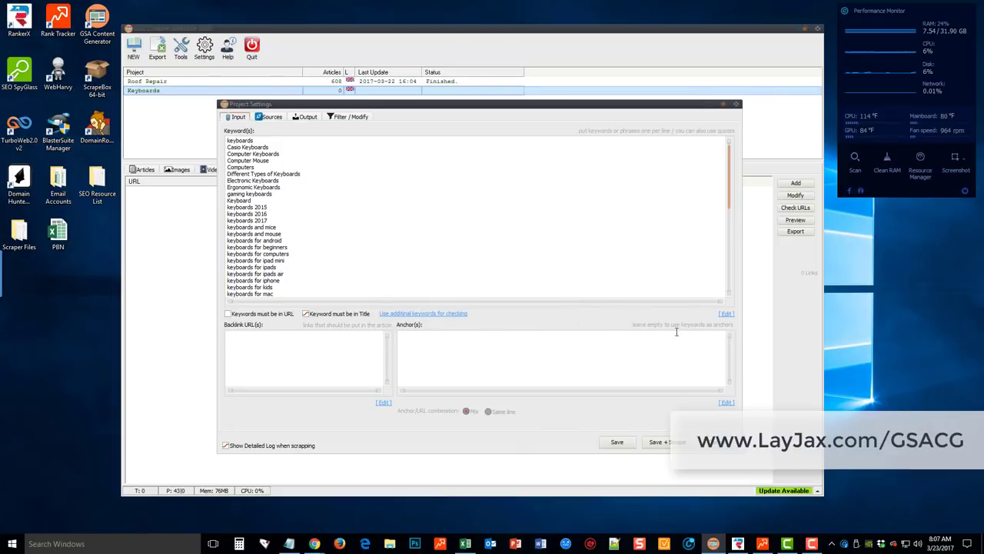
pyautogui.click(726, 315)
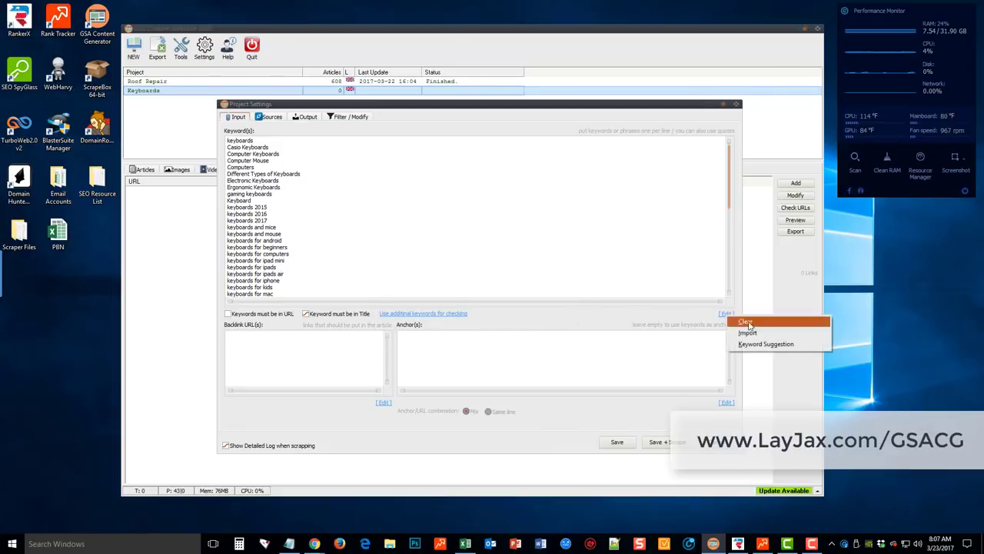
# Browse Keyword Suggestion providers in an enlarged window, then cancel without adding keywords
pyautogui.click(752, 346)
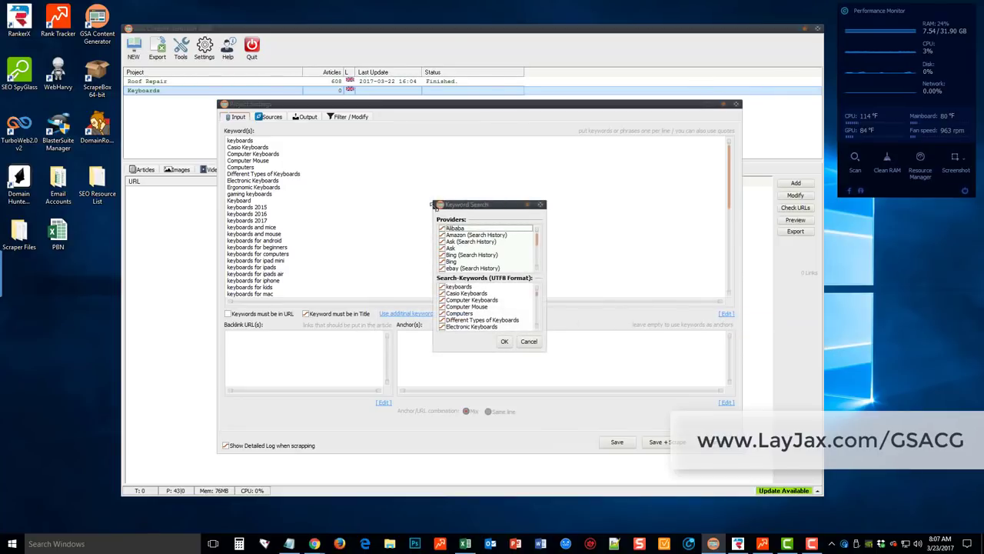
pyautogui.moveTo(431, 194); pyautogui.dragTo(345, 138)
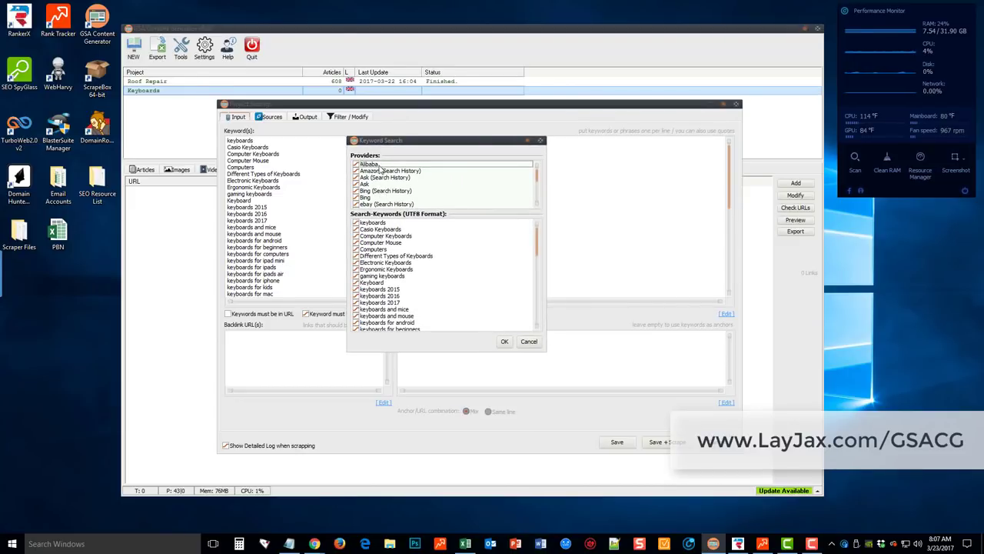
pyautogui.moveTo(539, 178); pyautogui.dragTo(534, 202)
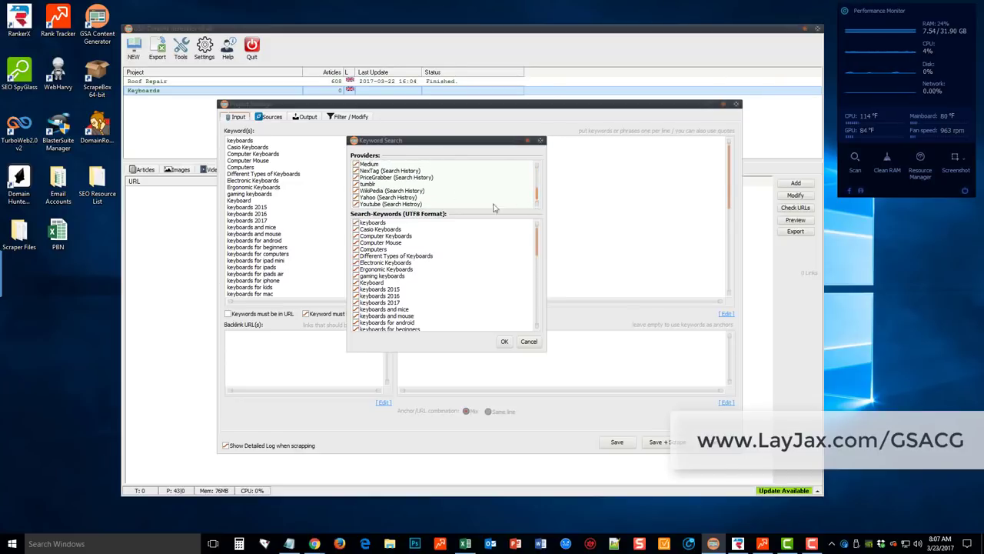
pyautogui.click(529, 342)
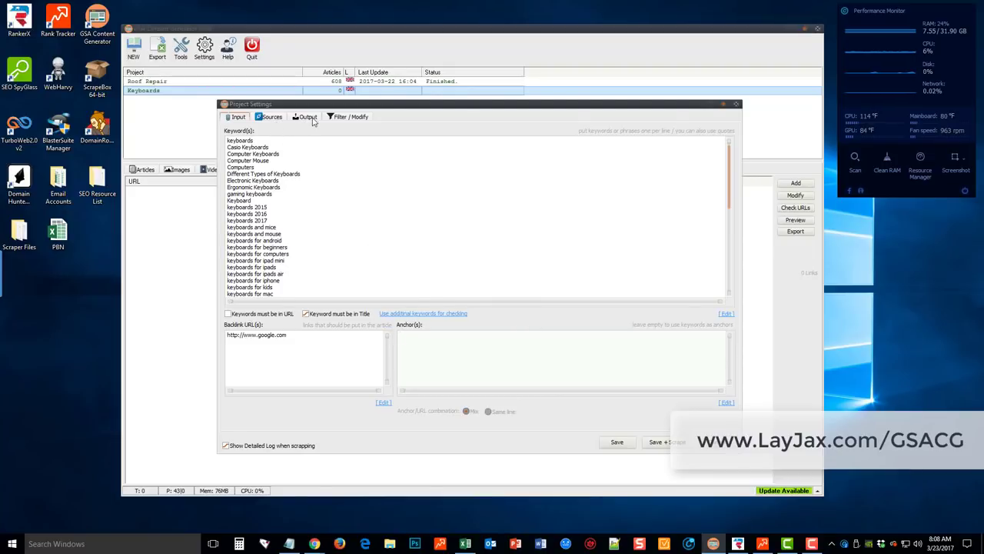
# Show the Sources tab with a wider Name column and scroll through the source list
pyautogui.click(271, 117)
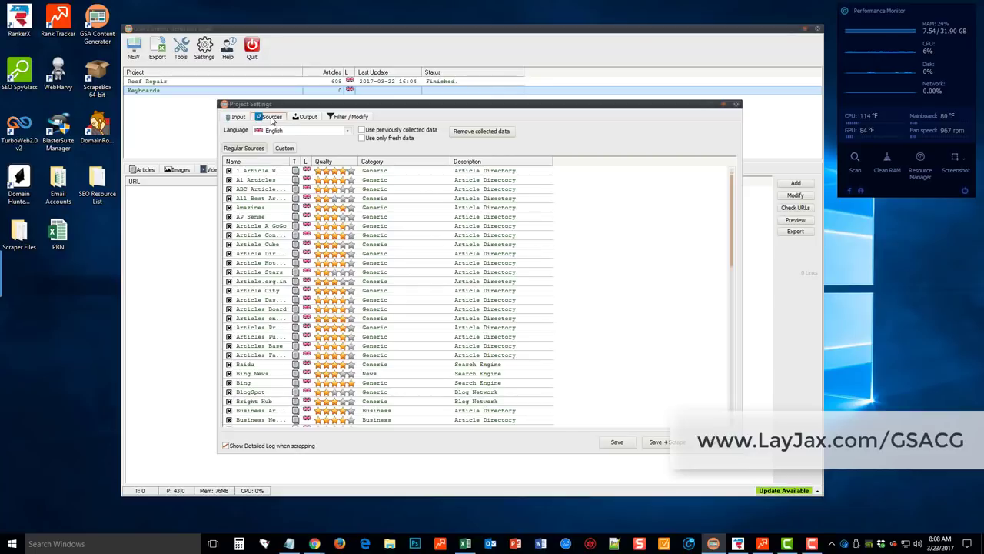
pyautogui.moveTo(290, 163); pyautogui.dragTo(400, 168)
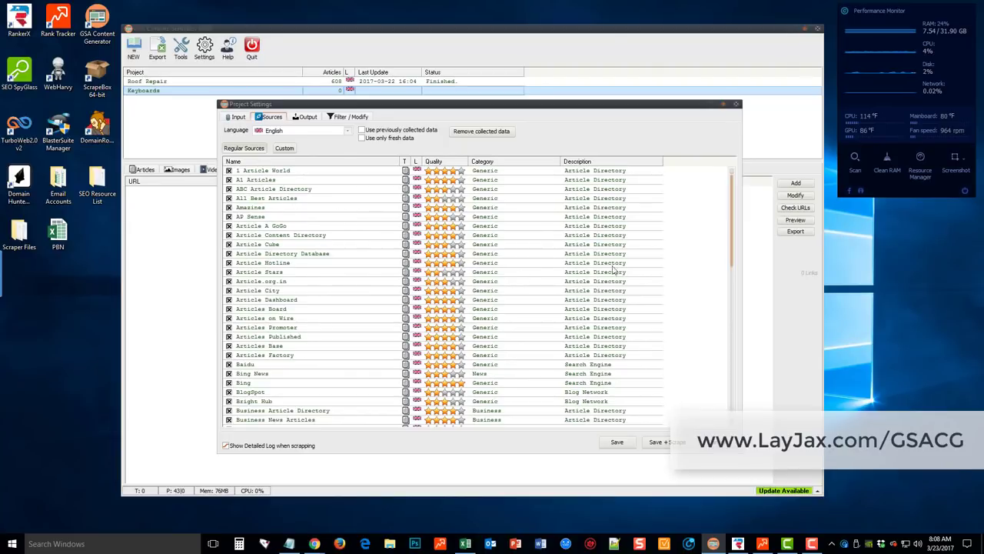
pyautogui.moveTo(732, 204)
pyautogui.mouseDown()
pyautogui.moveTo(739, 382)
pyautogui.moveTo(736, 212)
pyautogui.mouseUp()
pyautogui.moveTo(734, 206); pyautogui.dragTo(727, 361)
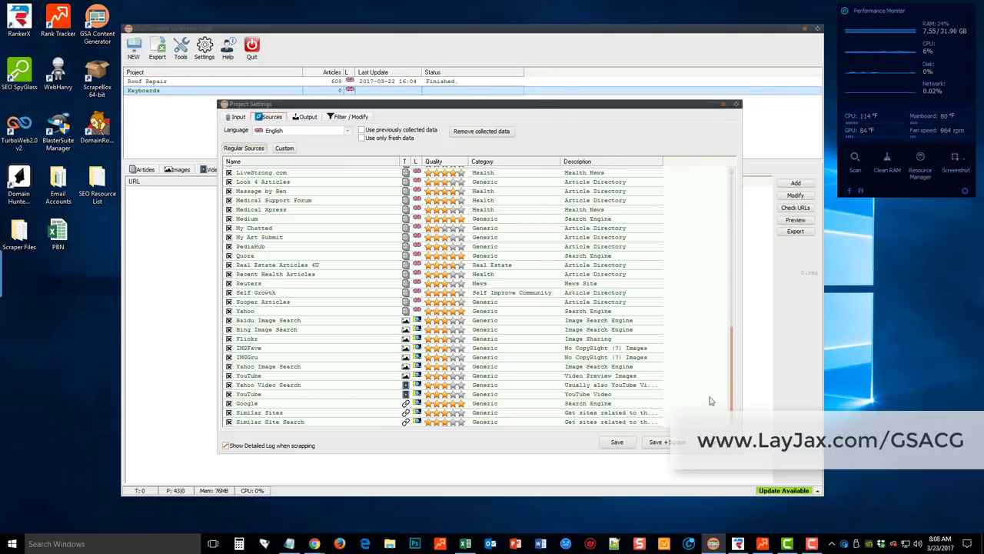
pyautogui.moveTo(731, 397); pyautogui.dragTo(731, 246)
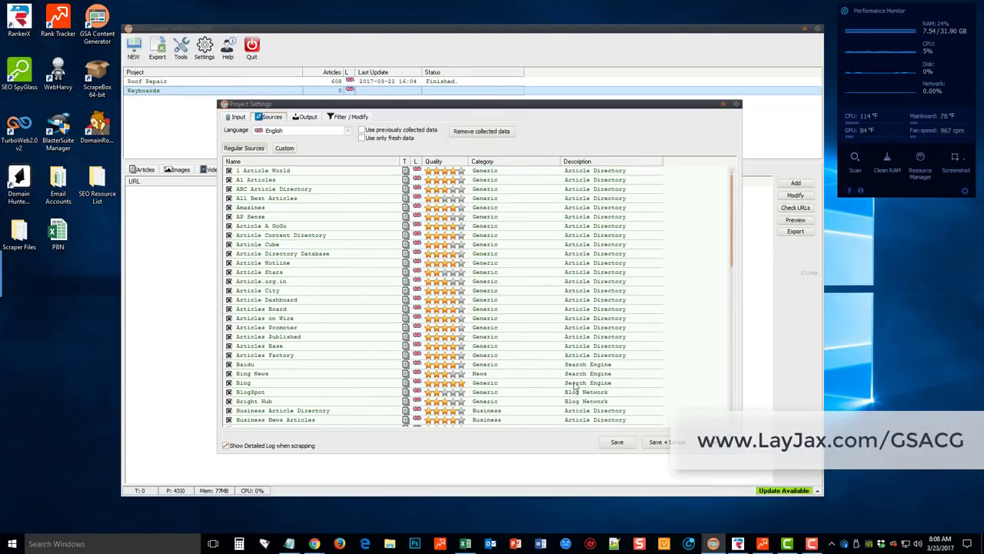
pyautogui.moveTo(733, 209)
pyautogui.mouseDown()
pyautogui.moveTo(733, 258)
pyautogui.moveTo(732, 207)
pyautogui.mouseUp()
# Sort the sources by Description and pick out the BlogSpot source
pyautogui.click(590, 162)
pyautogui.moveTo(734, 210); pyautogui.dragTo(734, 354)
pyautogui.click(582, 196)
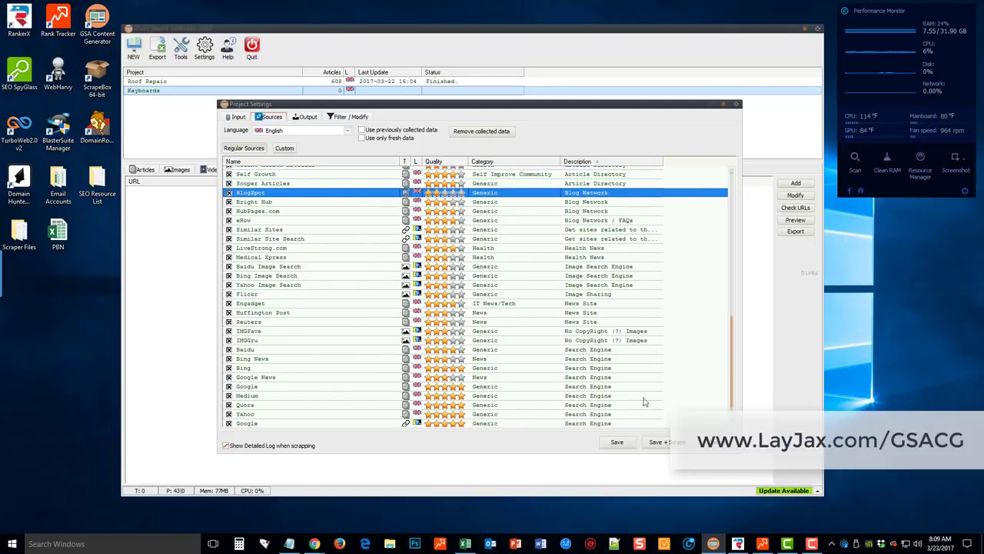
pyautogui.moveTo(734, 394); pyautogui.dragTo(733, 193)
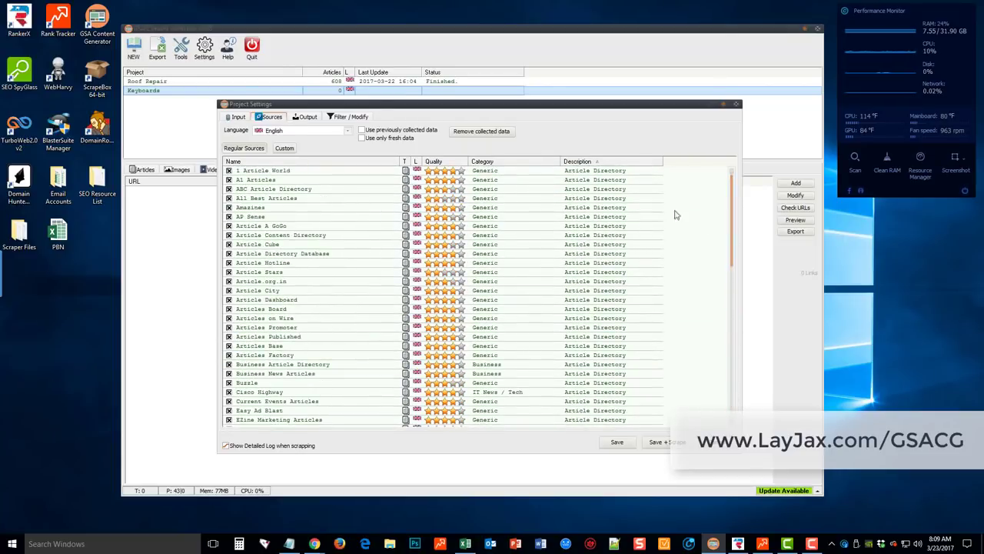
pyautogui.click(285, 149)
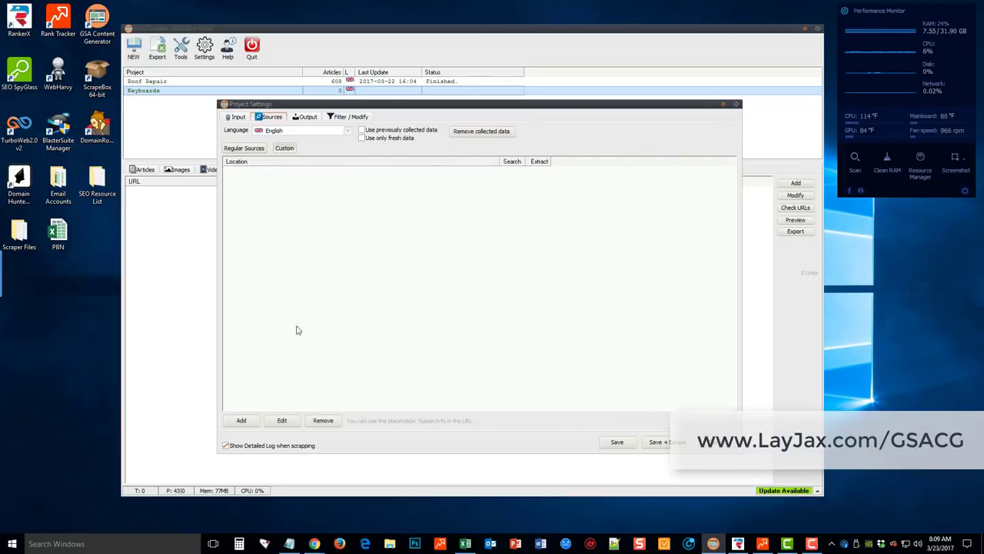
pyautogui.click(241, 420)
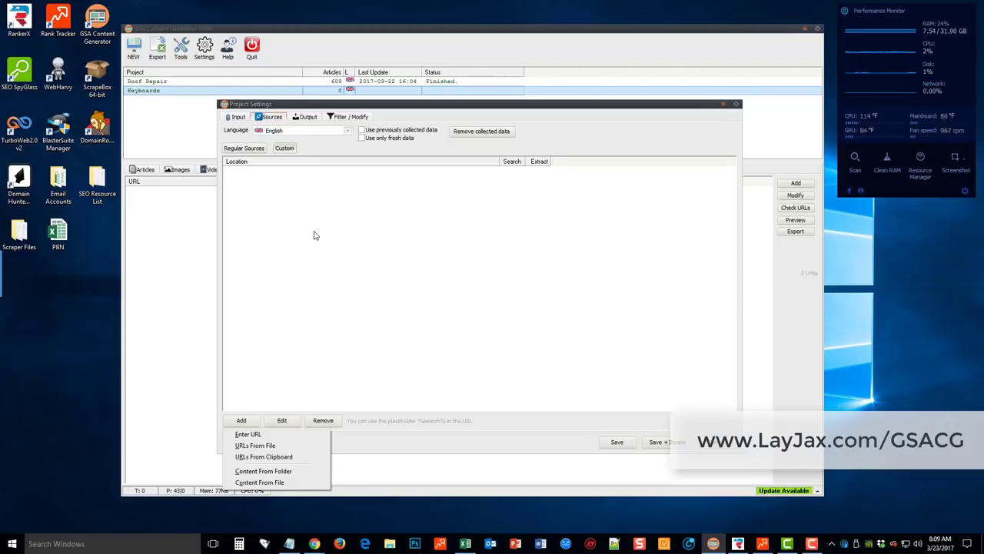
pyautogui.click(256, 150)
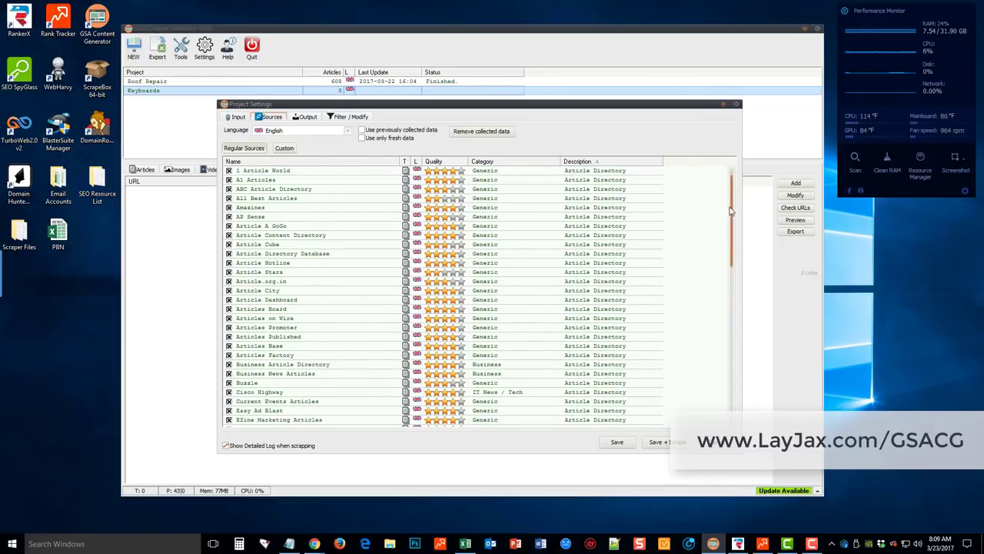
pyautogui.moveTo(732, 209); pyautogui.dragTo(737, 166)
# Check the Output tab's Content Generator list, leaving Mix Sentence (from all articles) selected
pyautogui.click(306, 118)
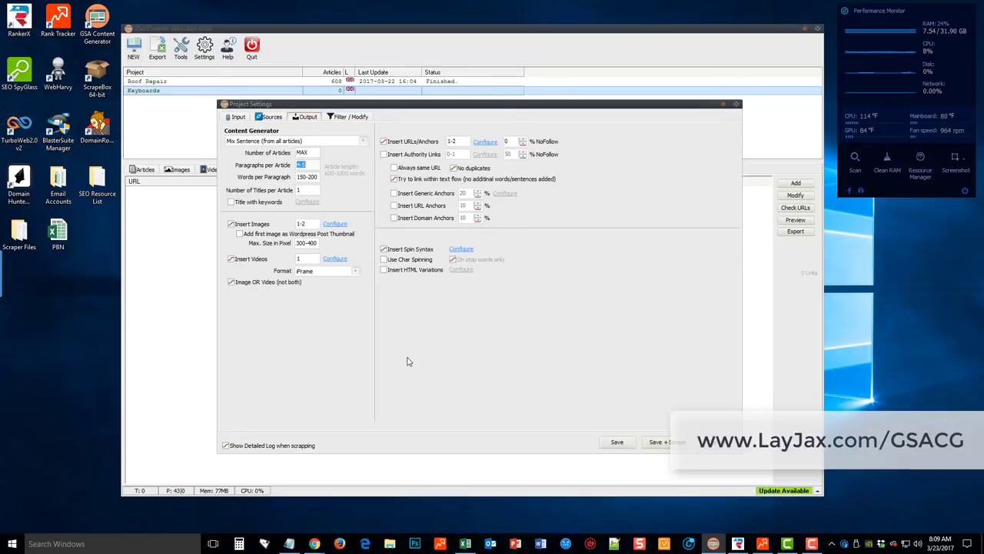
pyautogui.click(363, 145)
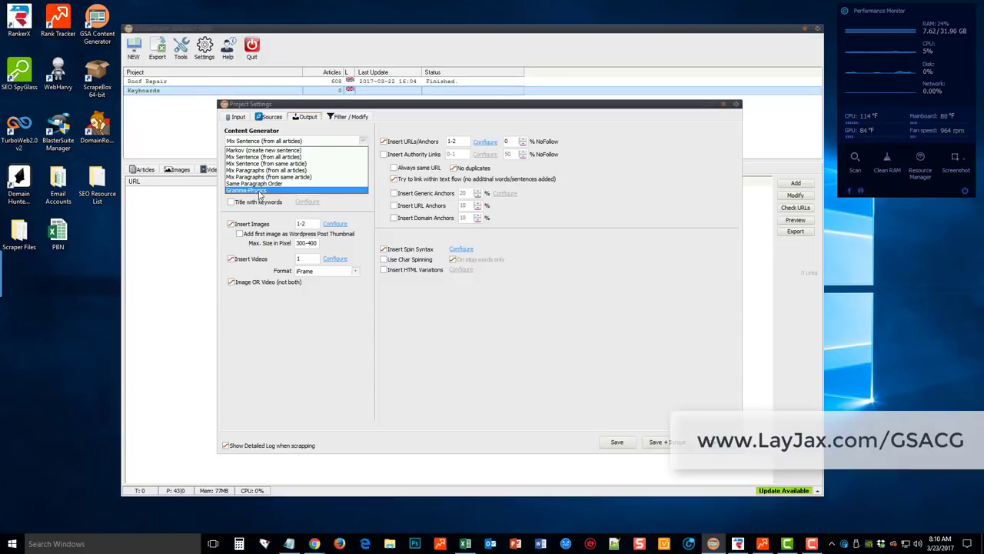
pyautogui.click(420, 340)
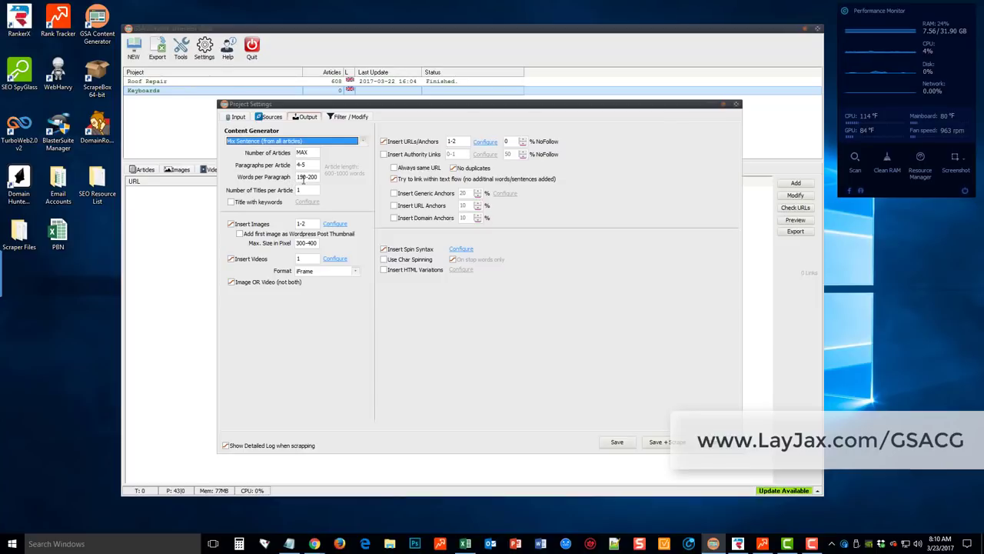
pyautogui.moveTo(306, 190)
# Require keywords in titles, leave additional title keywords unchanged, and open the image placement options
pyautogui.click(231, 202)
pyautogui.click(302, 203)
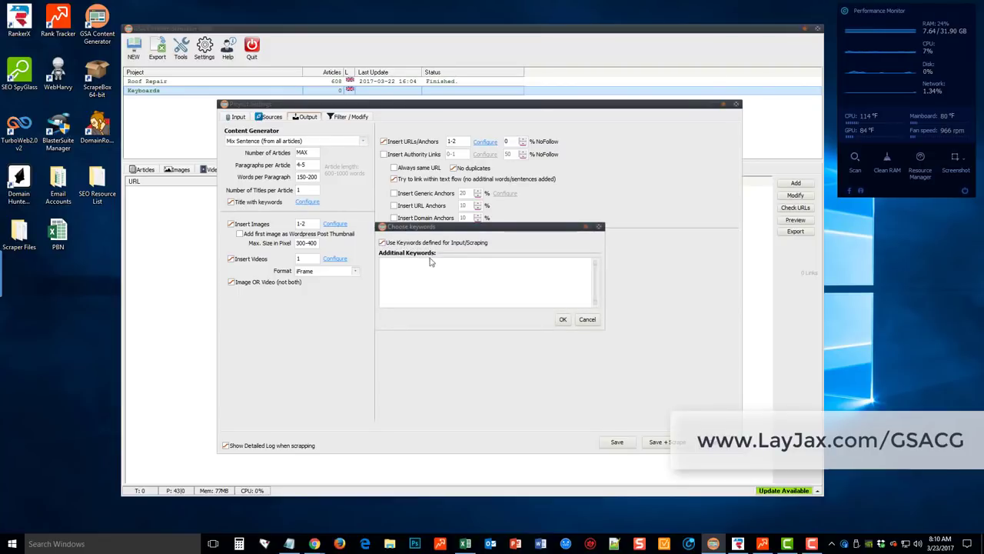
pyautogui.click(587, 320)
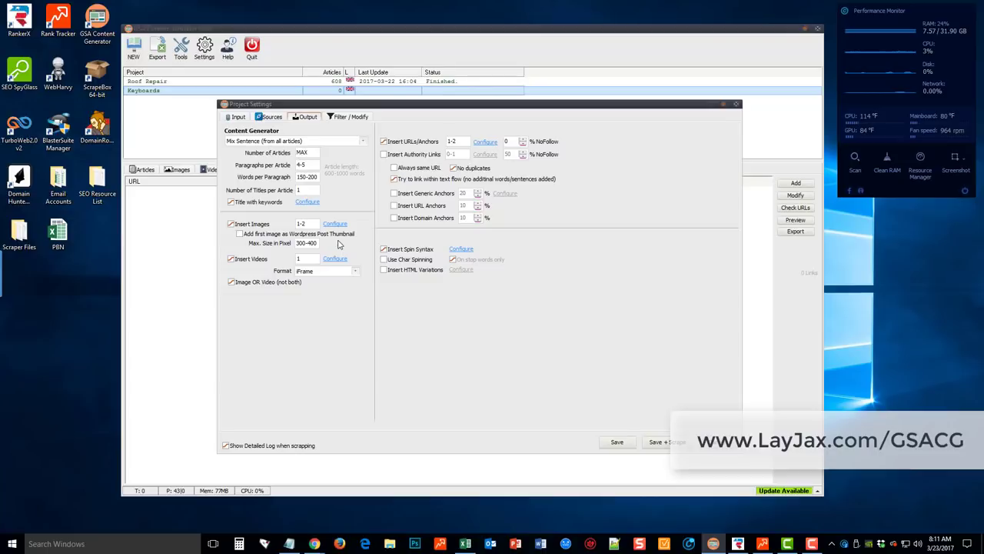
pyautogui.click(332, 225)
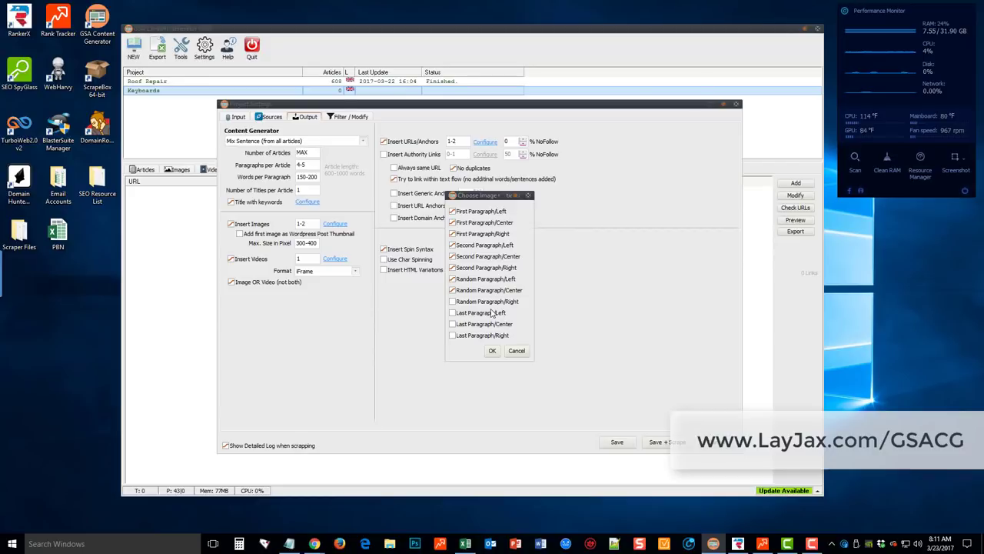
# Leave image and video placements unchanged, keep iFrame video format, and allow images with videos
pyautogui.click(516, 350)
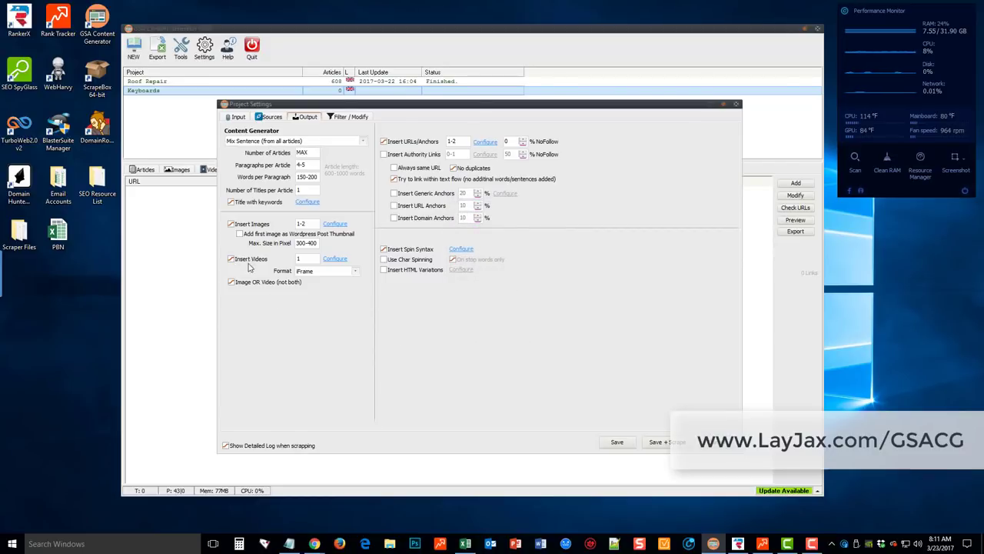
pyautogui.click(335, 259)
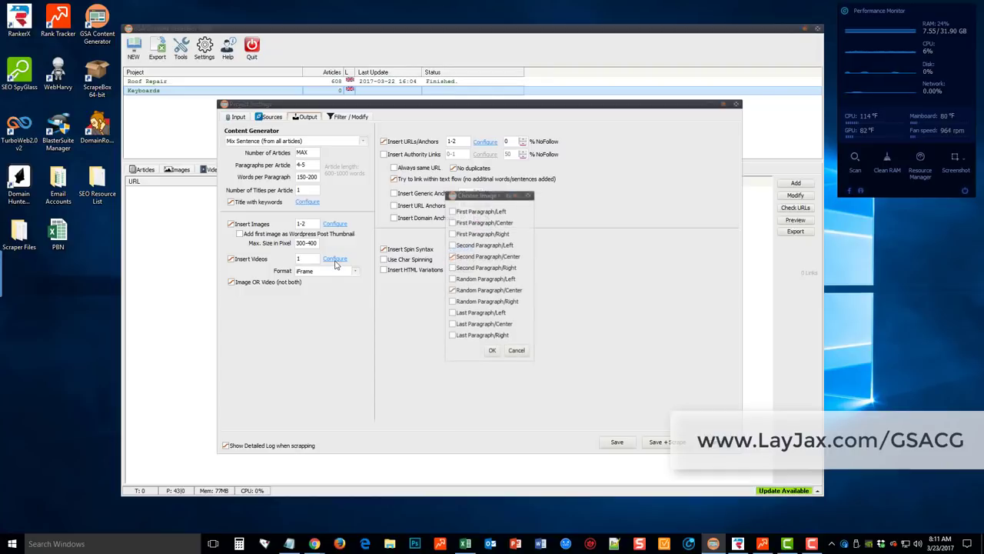
pyautogui.click(517, 349)
pyautogui.click(356, 273)
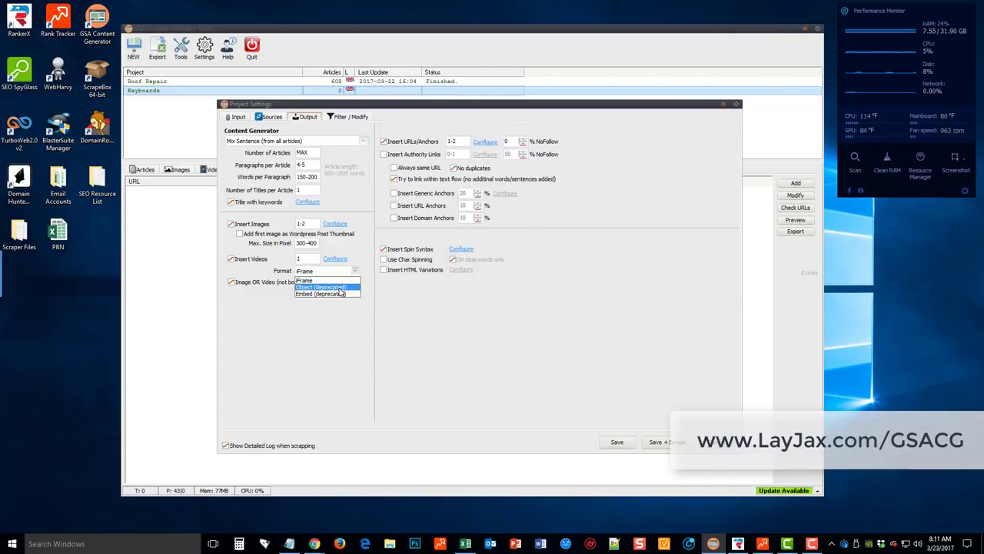
pyautogui.click(318, 282)
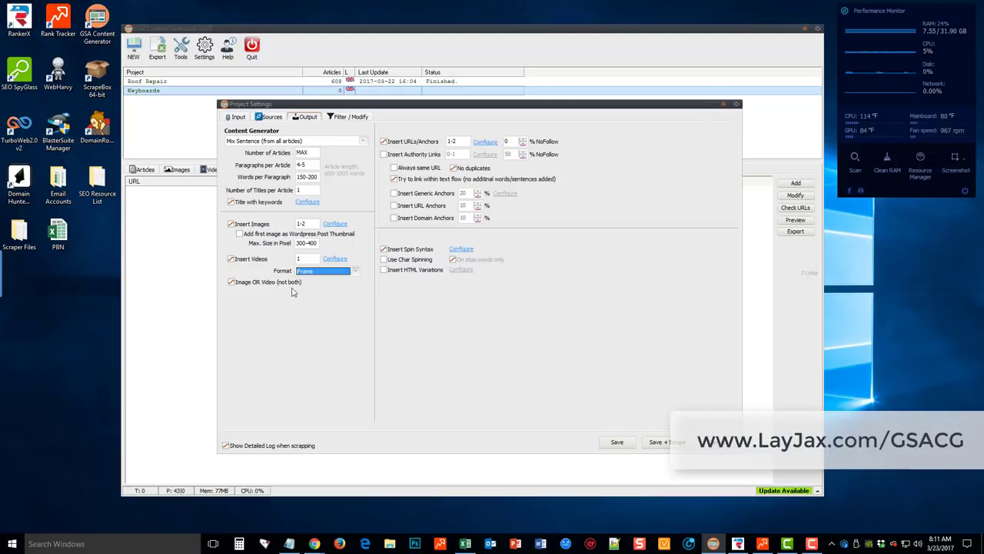
pyautogui.click(231, 282)
pyautogui.click(486, 143)
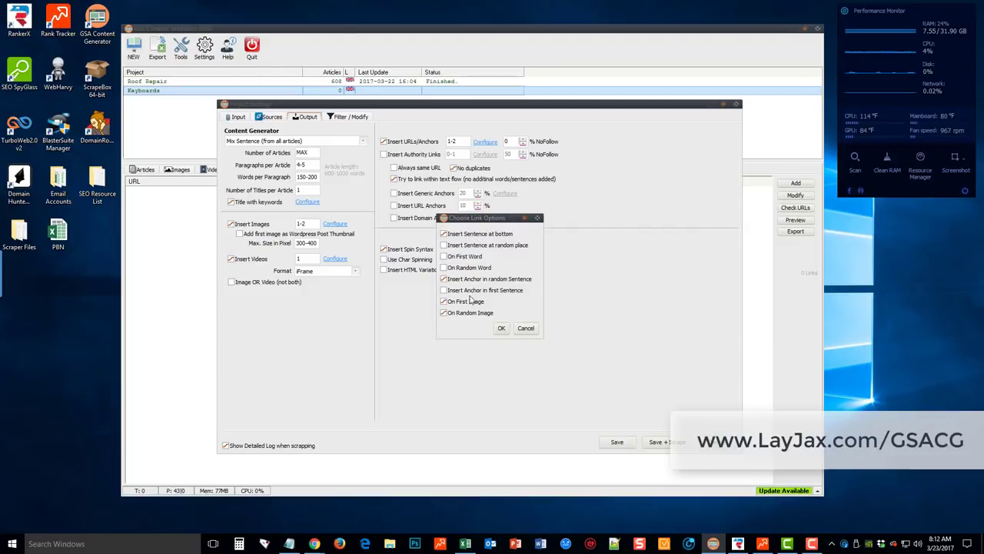
pyautogui.click(526, 328)
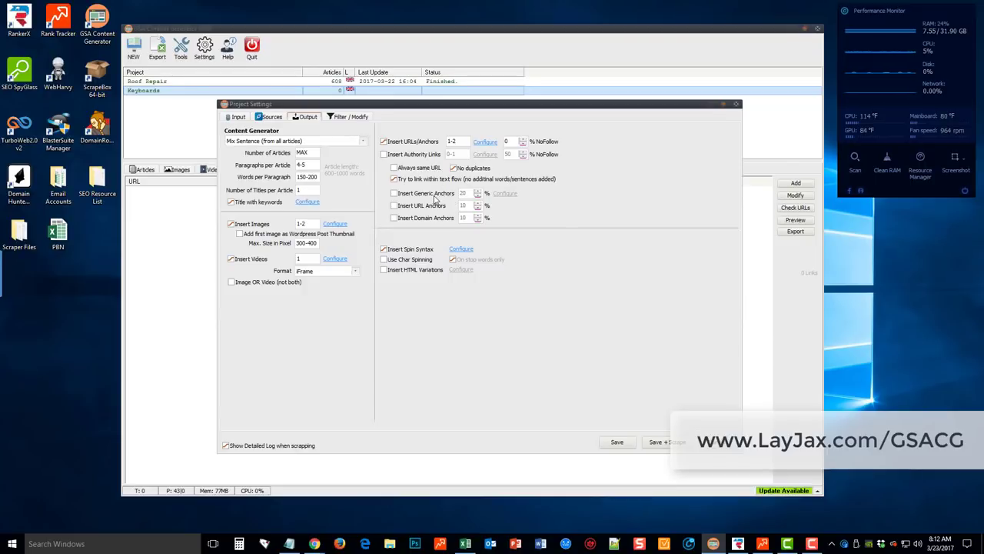
# Check the available spinner services without adding one, then show the Filter / Modify word filters
pyautogui.click(461, 249)
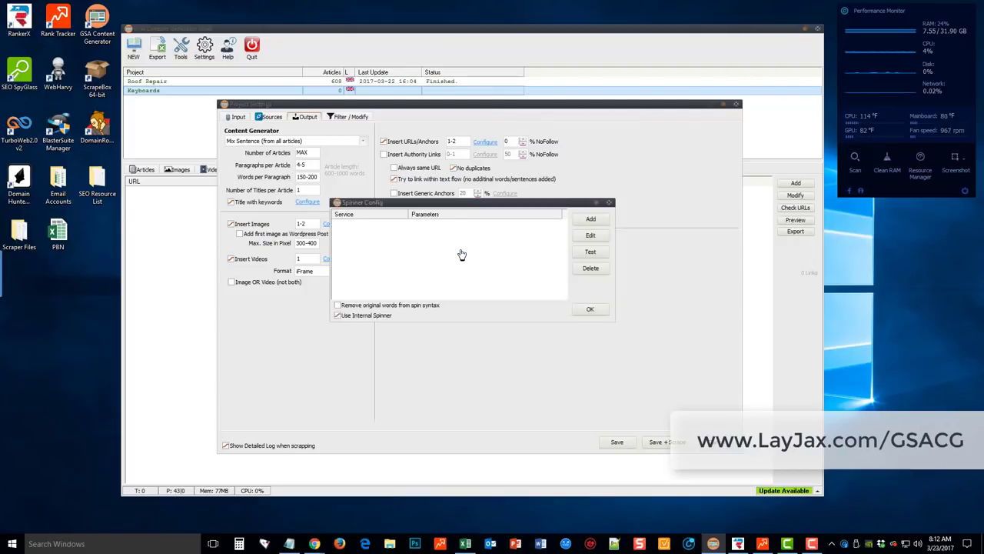
pyautogui.click(591, 221)
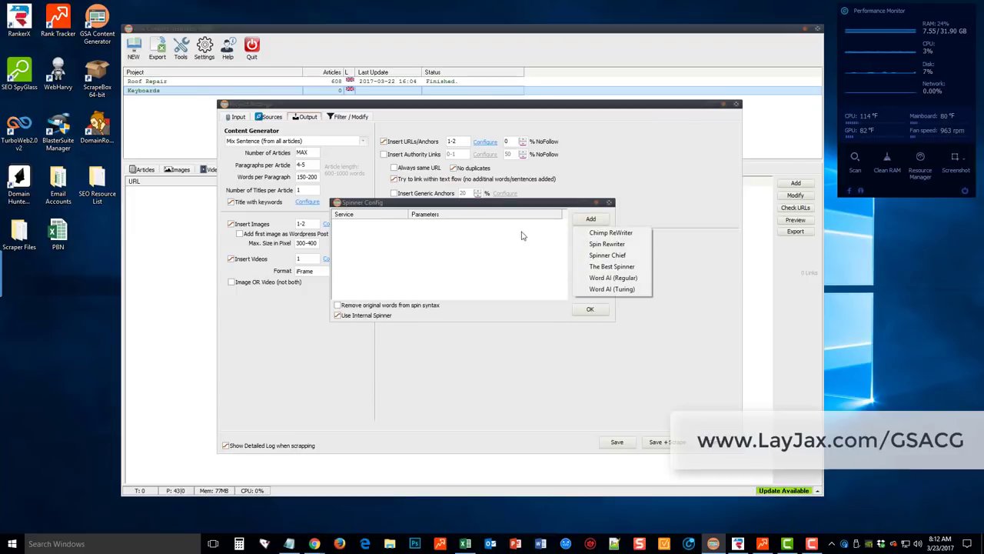
pyautogui.click(609, 203)
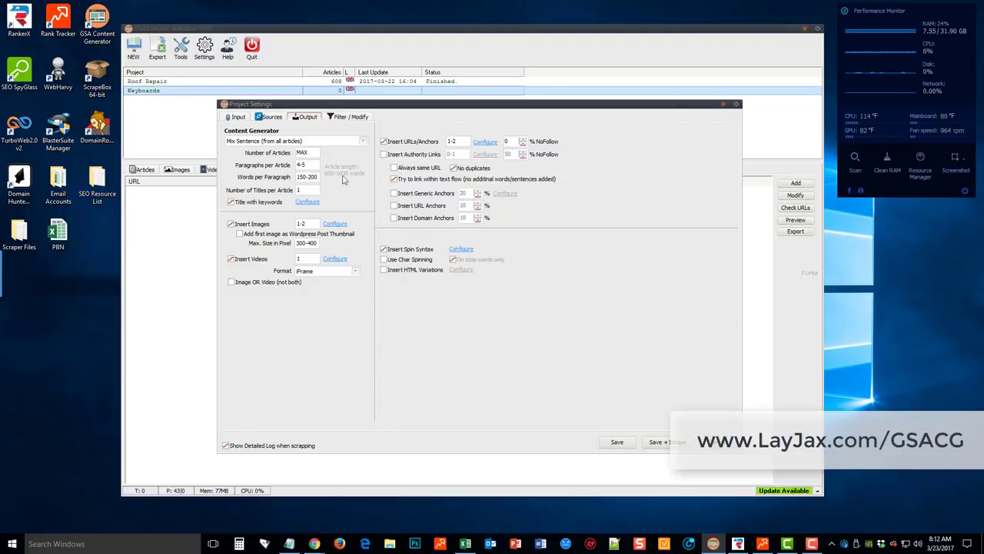
pyautogui.click(349, 117)
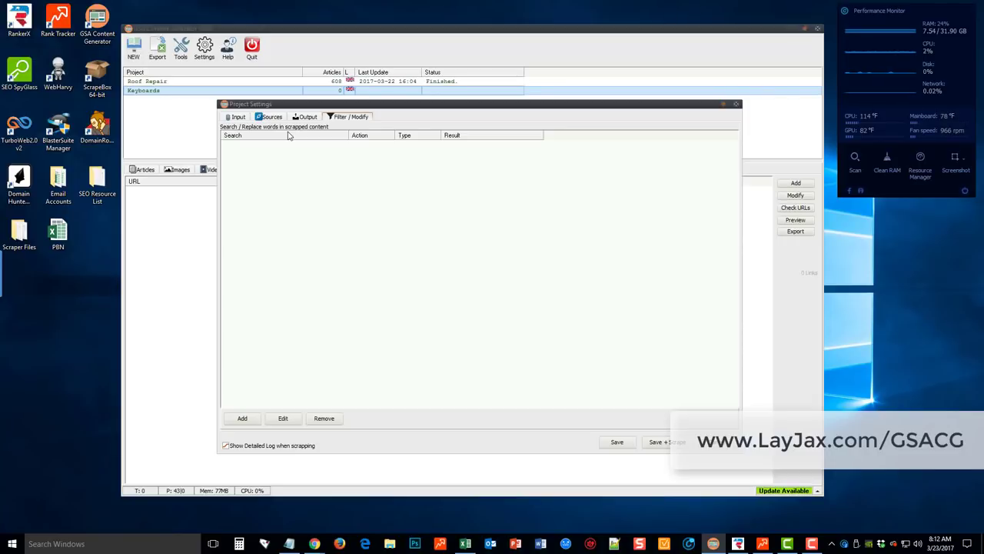
# Save the Keywords project settings, glance at the SpinDB Editor, and open Program Settings
pyautogui.click(239, 117)
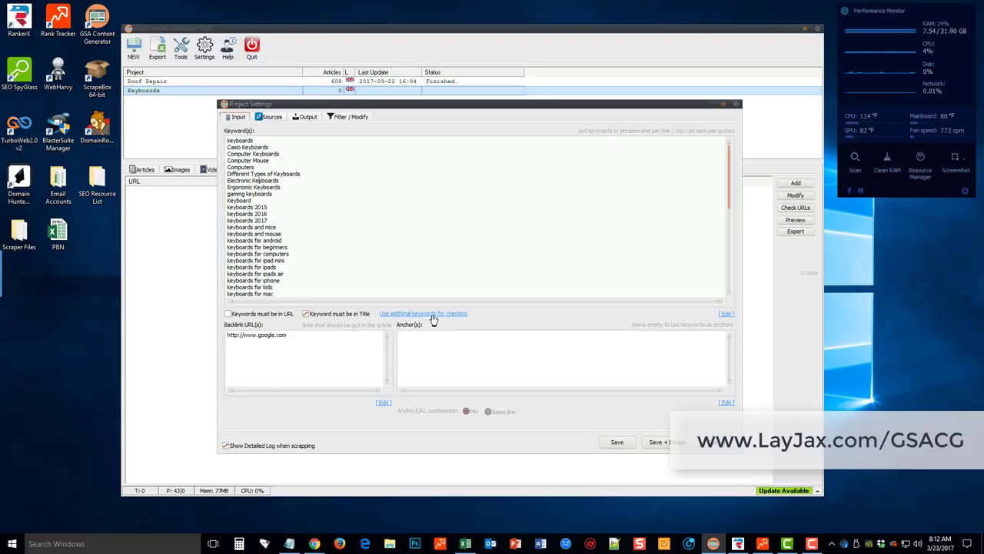
pyautogui.click(617, 441)
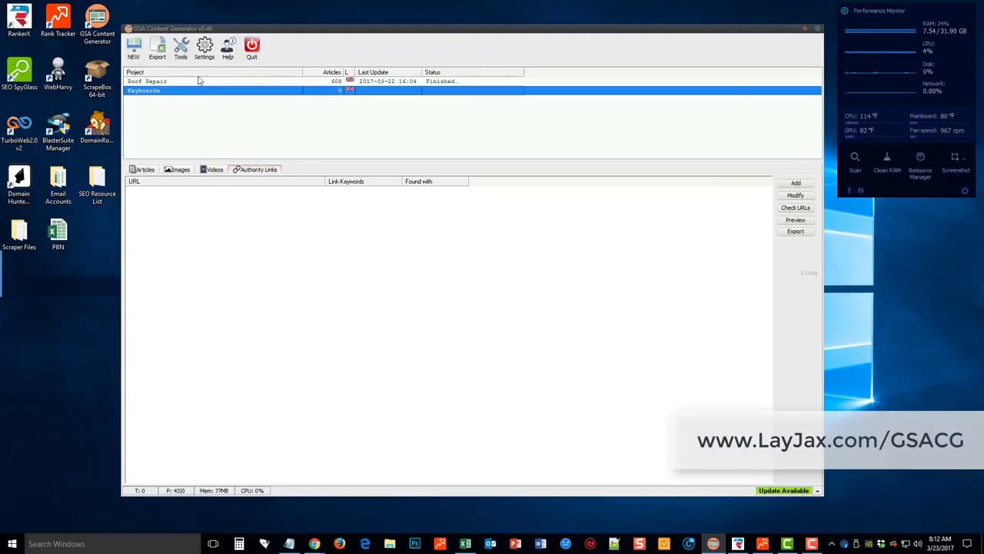
pyautogui.click(181, 49)
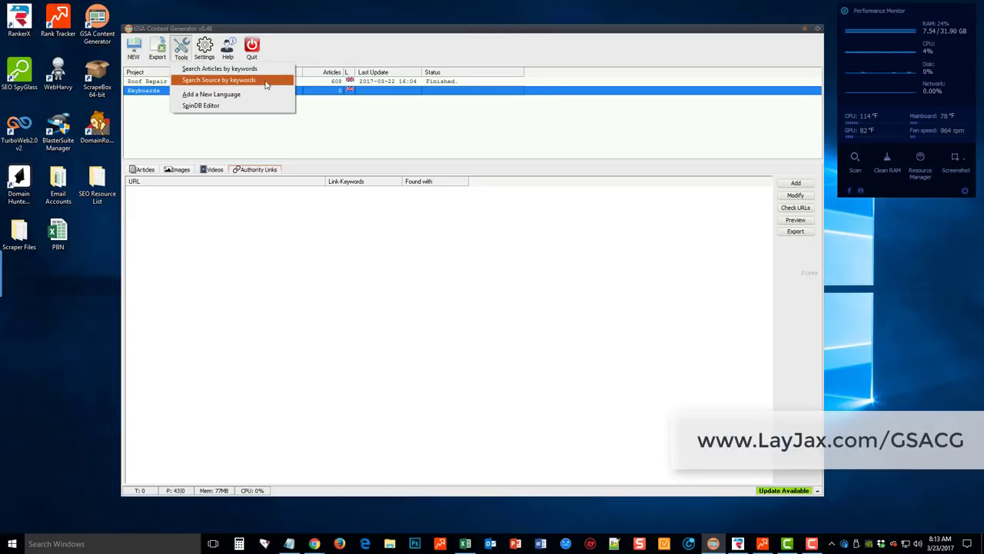
pyautogui.click(198, 108)
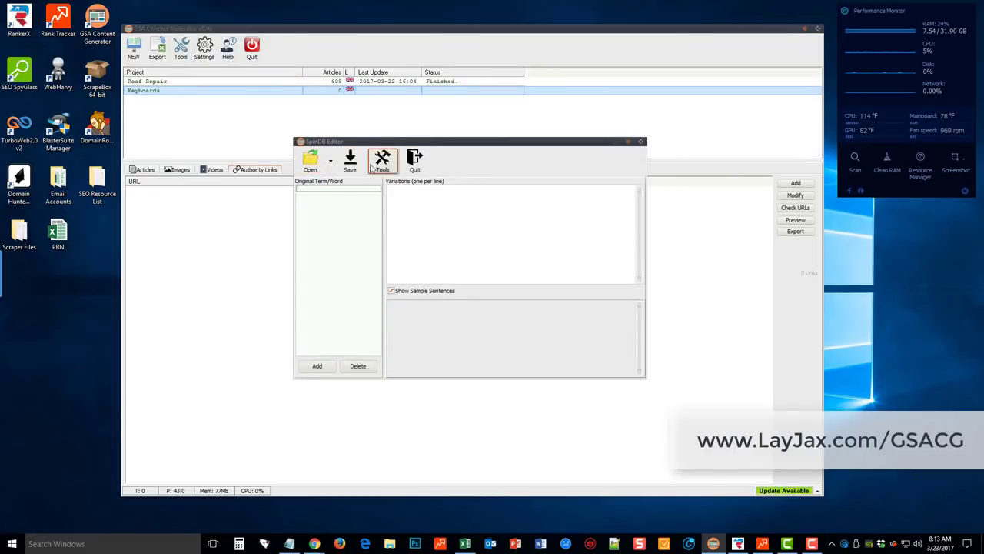
pyautogui.click(642, 143)
pyautogui.click(204, 46)
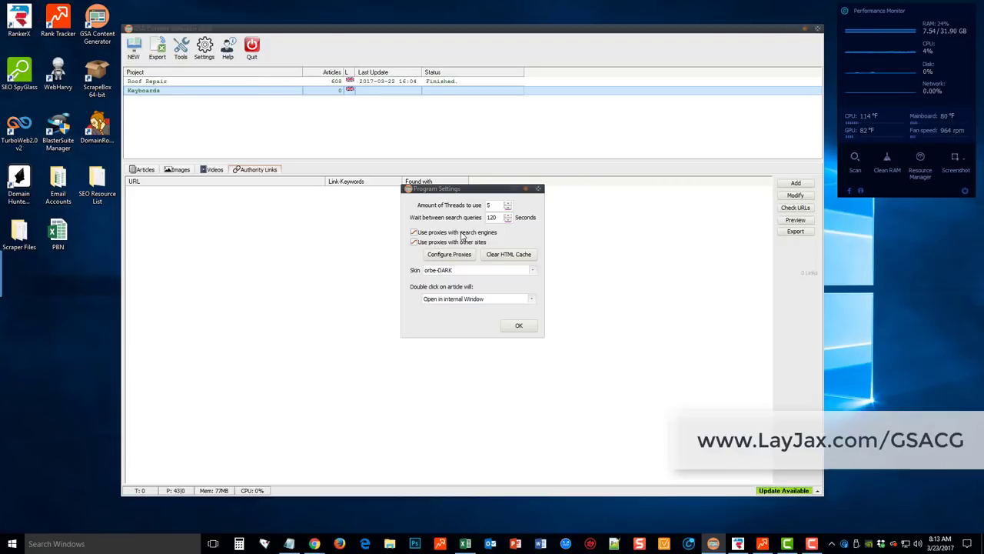
# Open the Proxy List of tested proxies from Program Settings via Configure Proxies
pyautogui.click(451, 254)
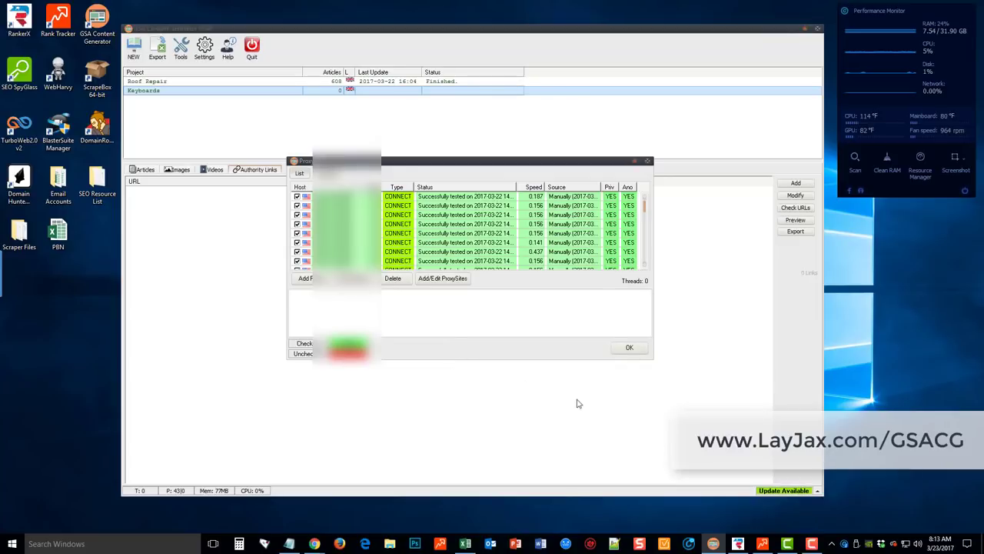
# Make the Proxy List taller and open the Proxy Finder's source sites, moving it into view
pyautogui.moveTo(582, 359); pyautogui.dragTo(584, 456)
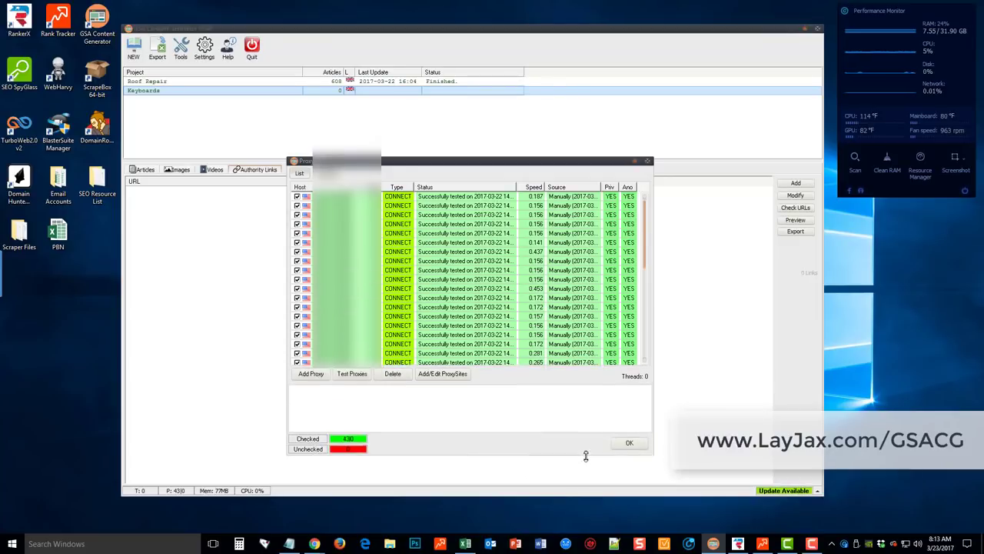
pyautogui.moveTo(535, 158); pyautogui.dragTo(535, 87)
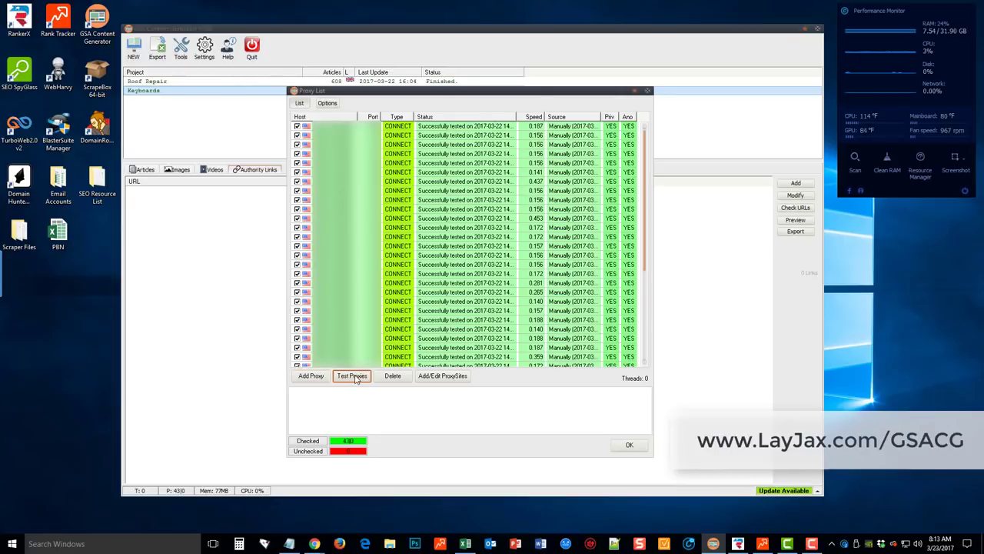
pyautogui.click(457, 376)
pyautogui.moveTo(442, 178); pyautogui.dragTo(422, 137)
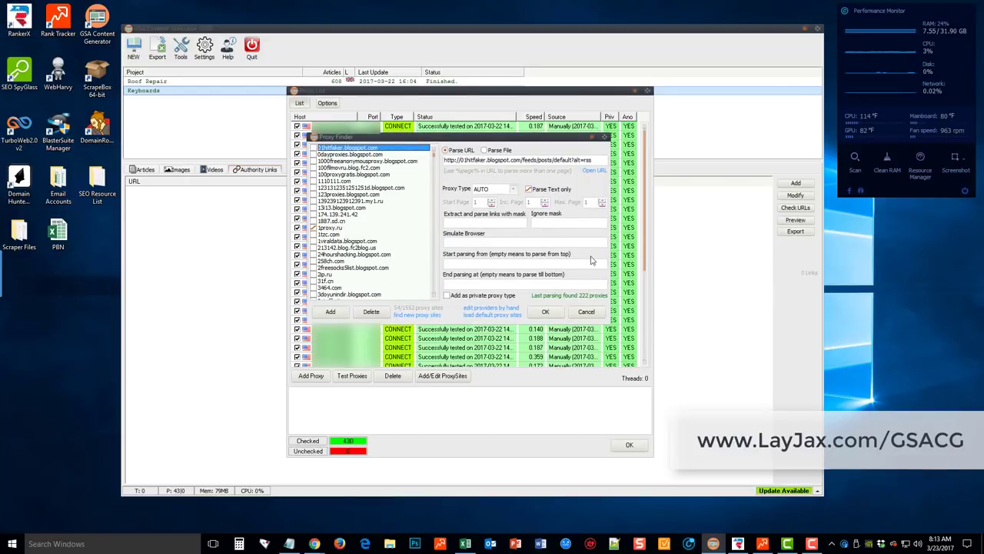
# Close the Proxy Finder to return to the list of 430 checked proxies
pyautogui.click(586, 311)
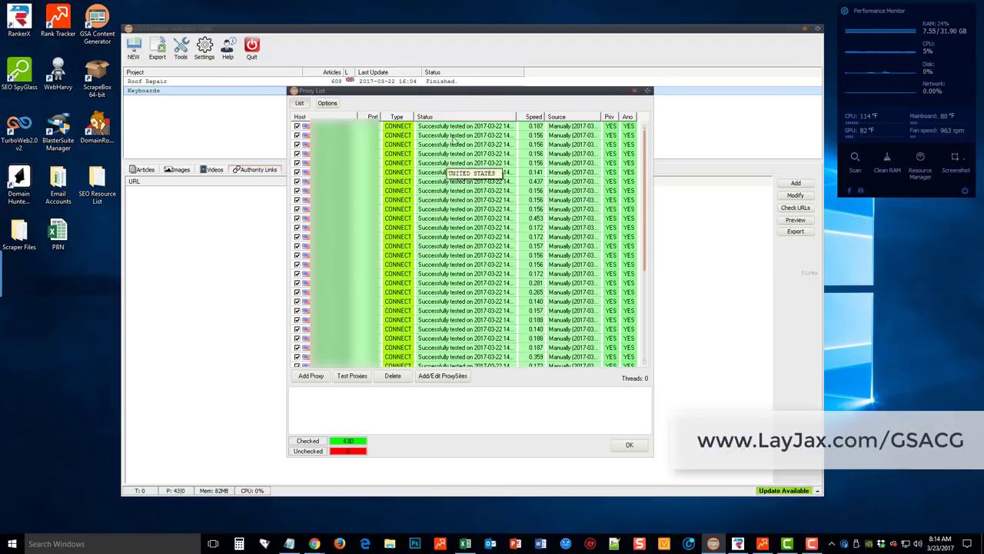
# Review the proxy handling options and proxy table, then accept the Proxy List and Program Settings
pyautogui.click(328, 103)
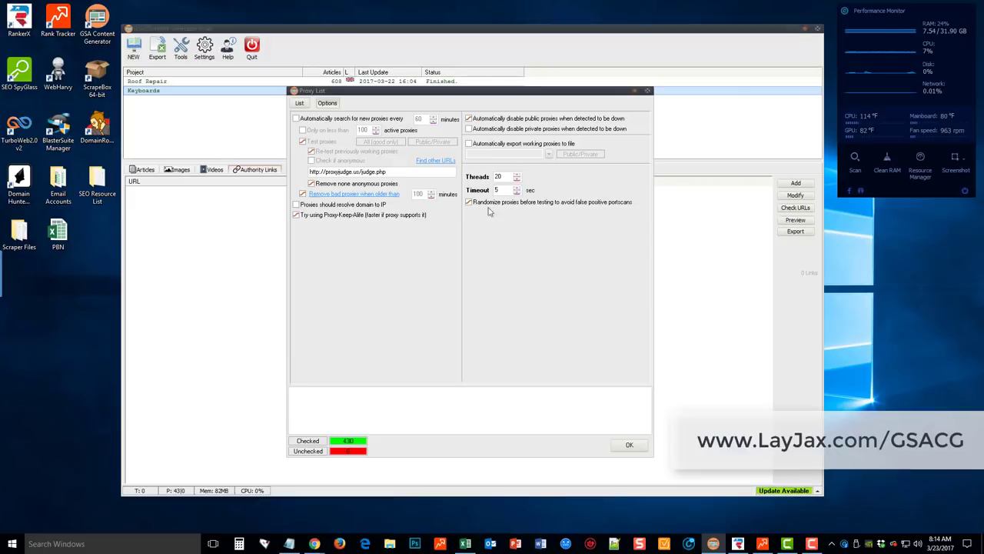
pyautogui.click(304, 104)
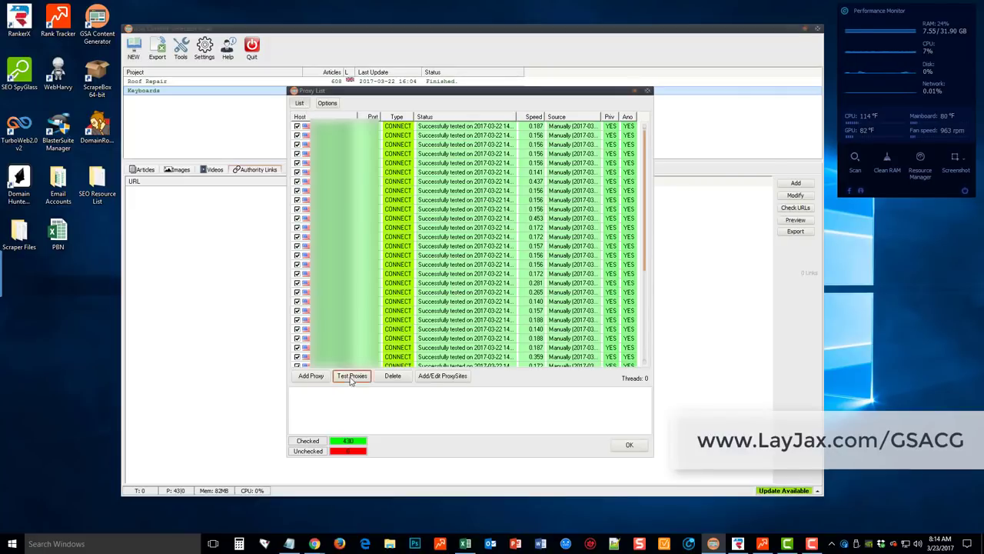
pyautogui.scroll(-2, 478, 279)
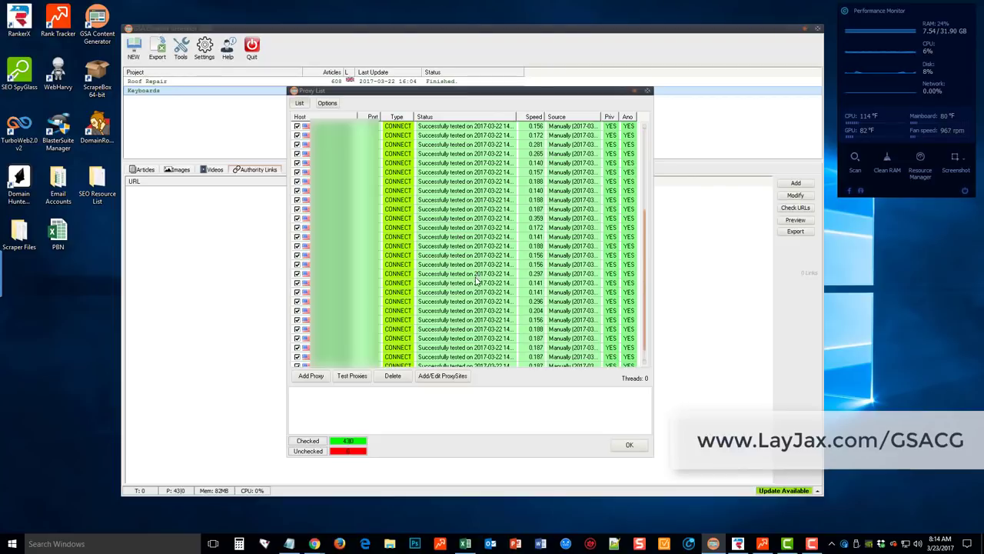
pyautogui.scroll(1, 478, 278)
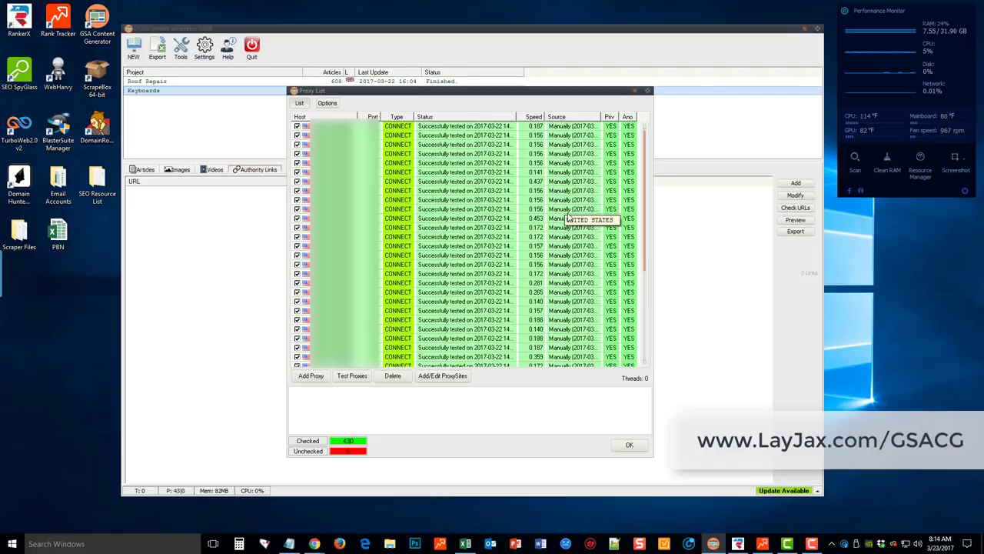
pyautogui.click(629, 445)
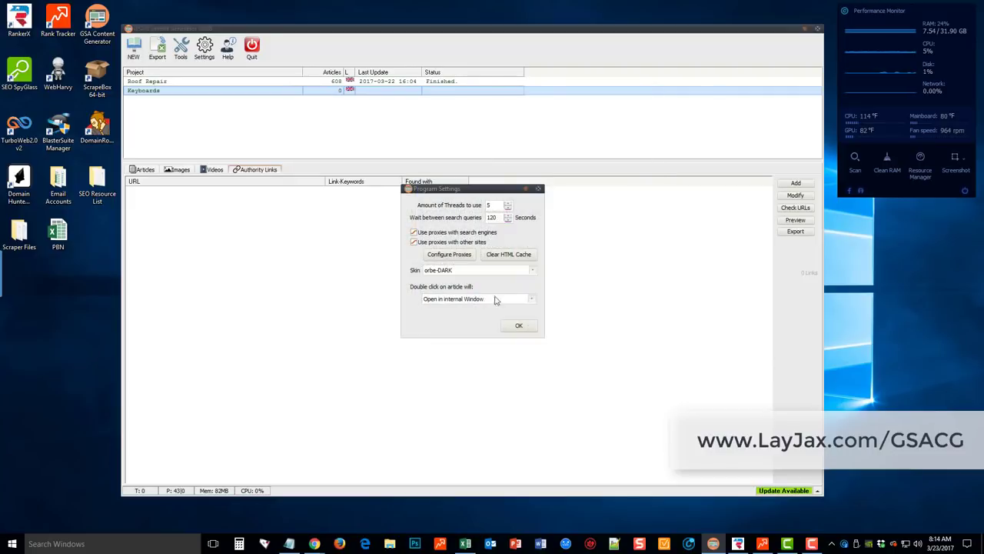
pyautogui.click(518, 326)
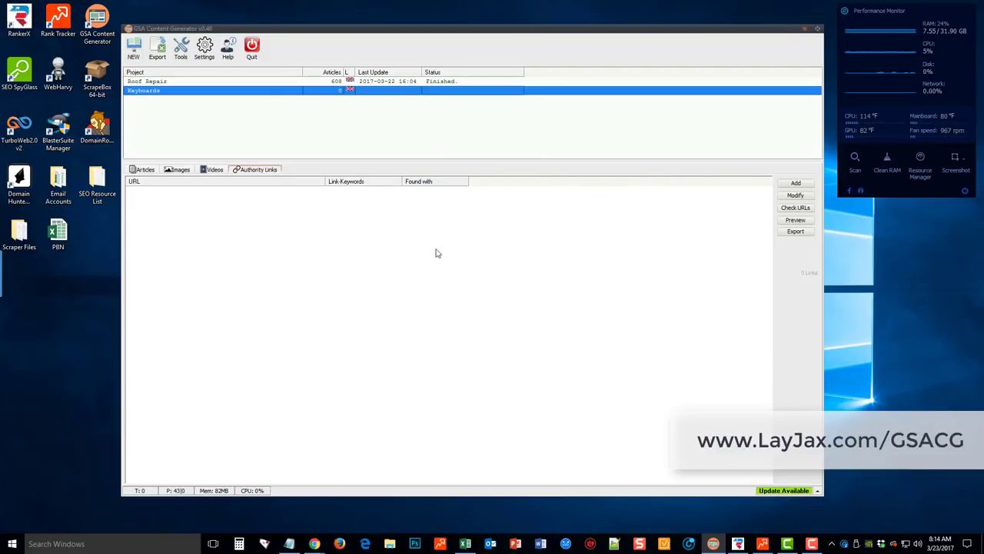
# Start Scrape Now on the Keyboards project and open its progress log
pyautogui.rightClick(228, 94)
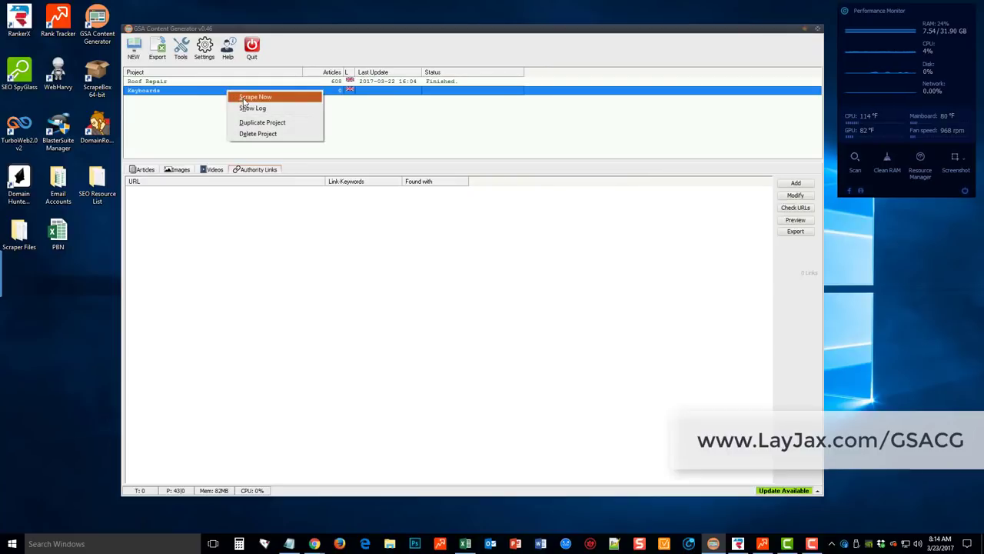
pyautogui.click(244, 102)
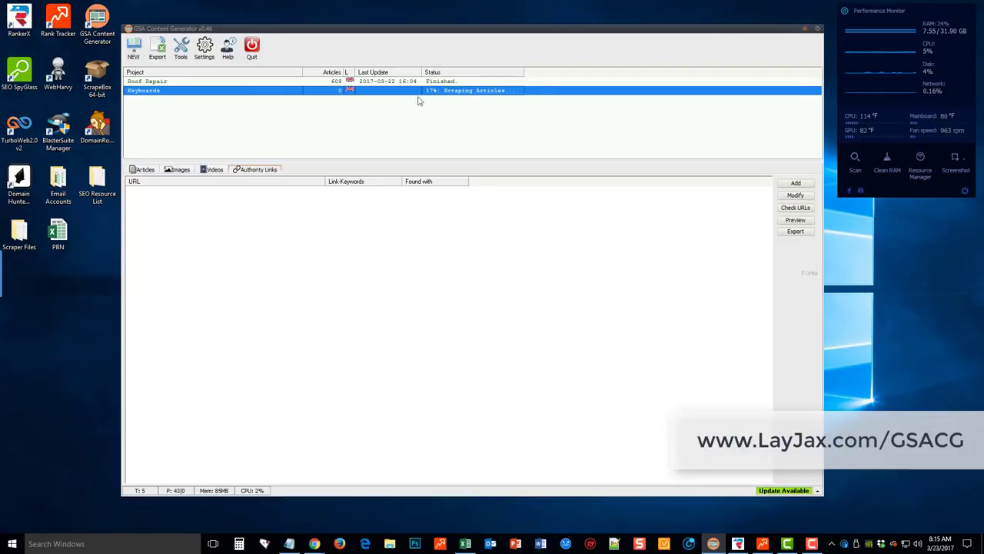
pyautogui.doubleClick(284, 95)
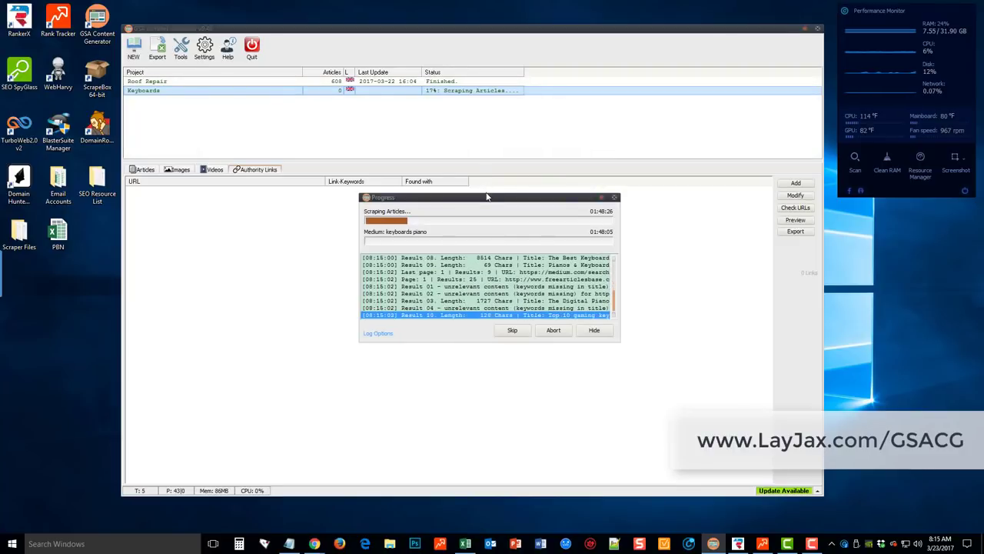
# Enlarge the progress window and skip slow sources, including PediaHub: Musical Keyboards, until scraping finishes
pyautogui.moveTo(488, 193)
pyautogui.mouseDown()
pyautogui.moveTo(489, 112)
pyautogui.moveTo(489, 194)
pyautogui.mouseUp()
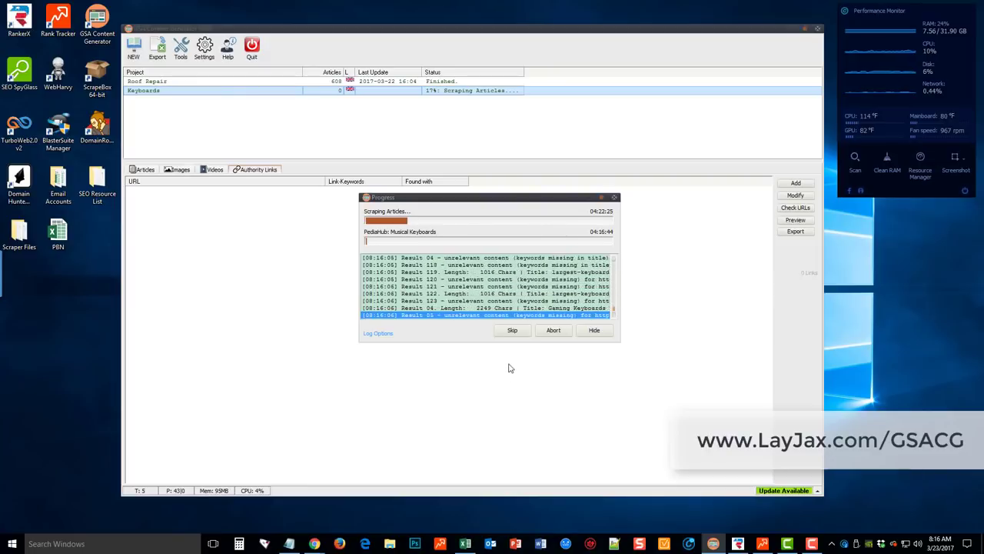
pyautogui.click(513, 334)
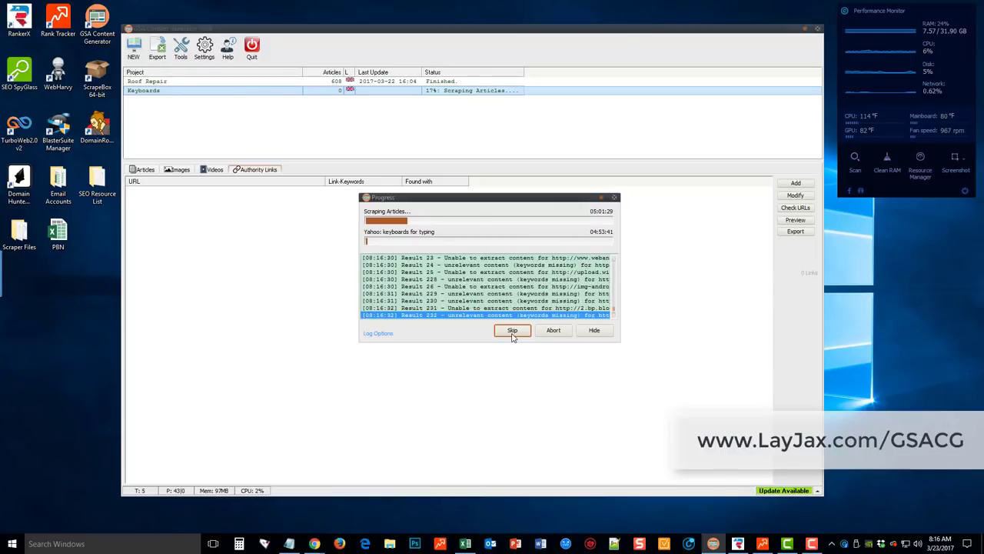
pyautogui.click(509, 335)
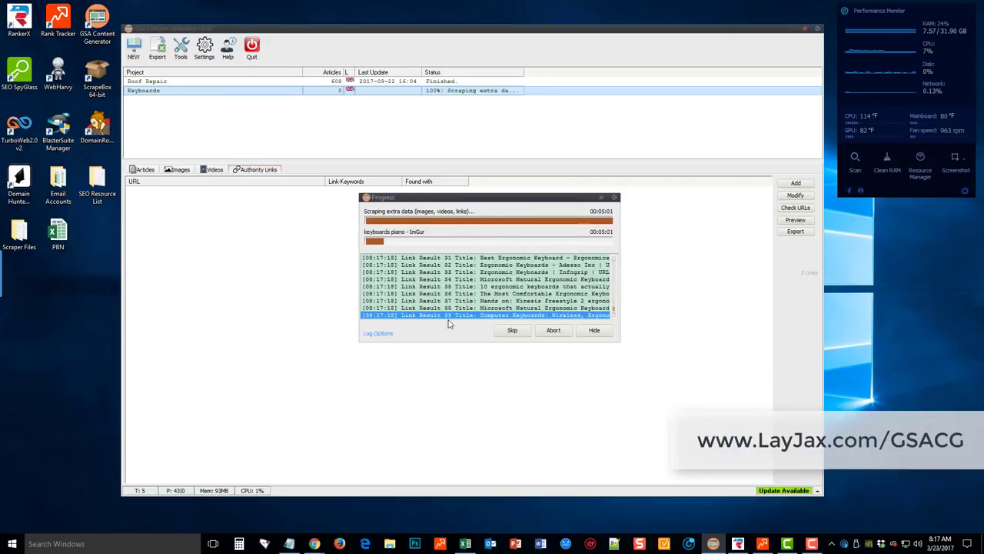
pyautogui.click(513, 331)
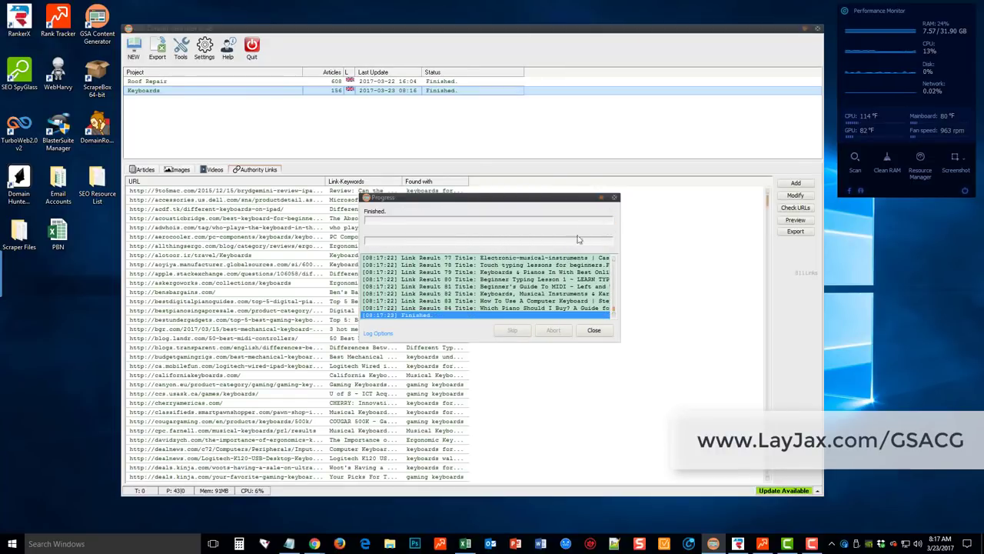
# Close the finished Progress dialog and list the Keyboards project's 156 articles
pyautogui.click(615, 199)
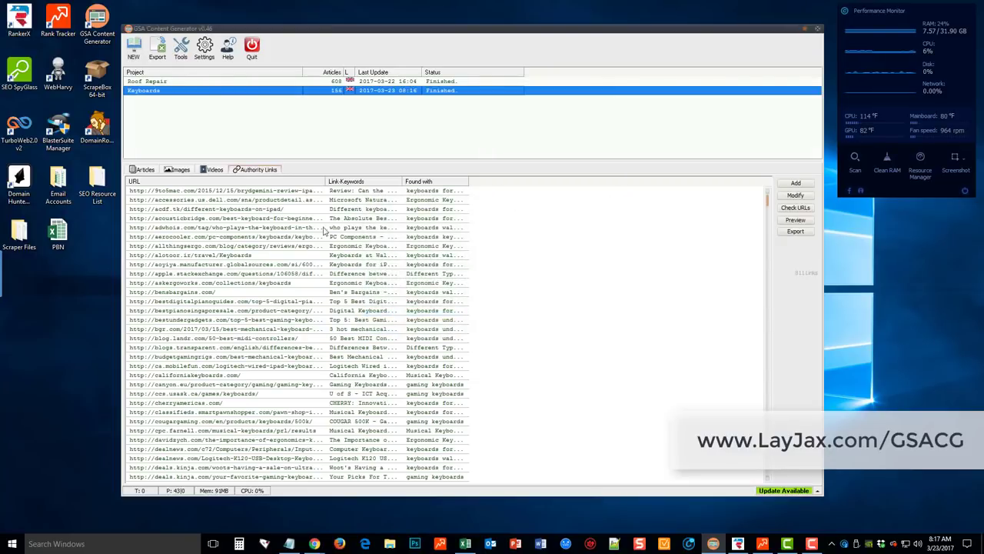
pyautogui.click(145, 170)
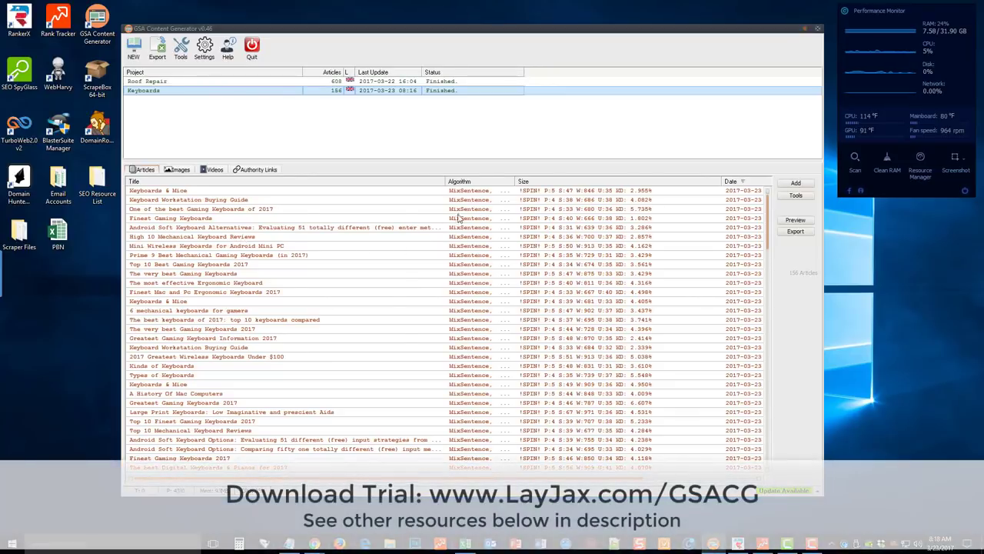
# Sort articles by title, widen the Algorithm column, and preview '2017 Finest Wireless Keyboards Below $100'
pyautogui.click(443, 182)
pyautogui.moveTo(443, 182); pyautogui.dragTo(384, 183)
pyautogui.moveTo(453, 187); pyautogui.dragTo(509, 185)
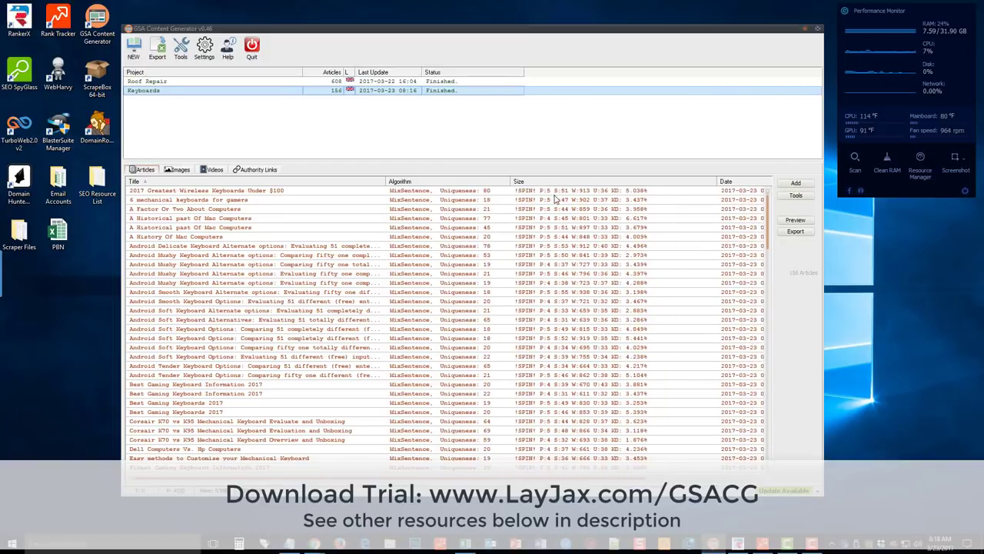
pyautogui.moveTo(564, 194)
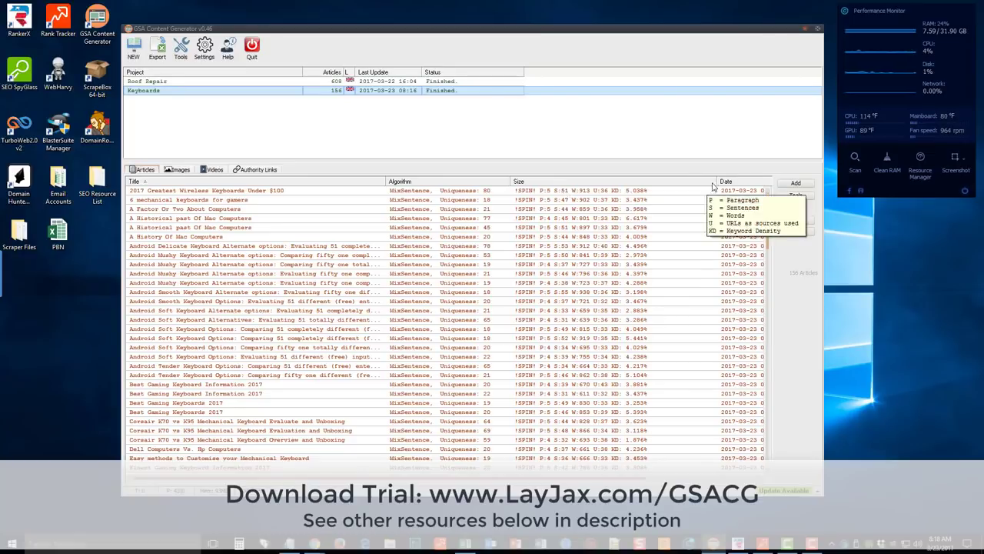
pyautogui.doubleClick(212, 190)
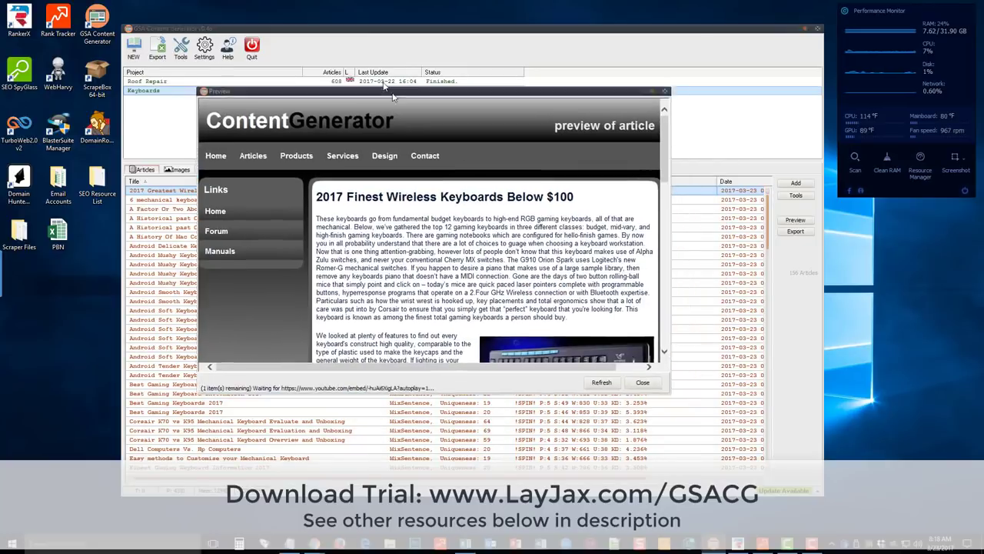
pyautogui.moveTo(660, 380); pyautogui.dragTo(762, 452)
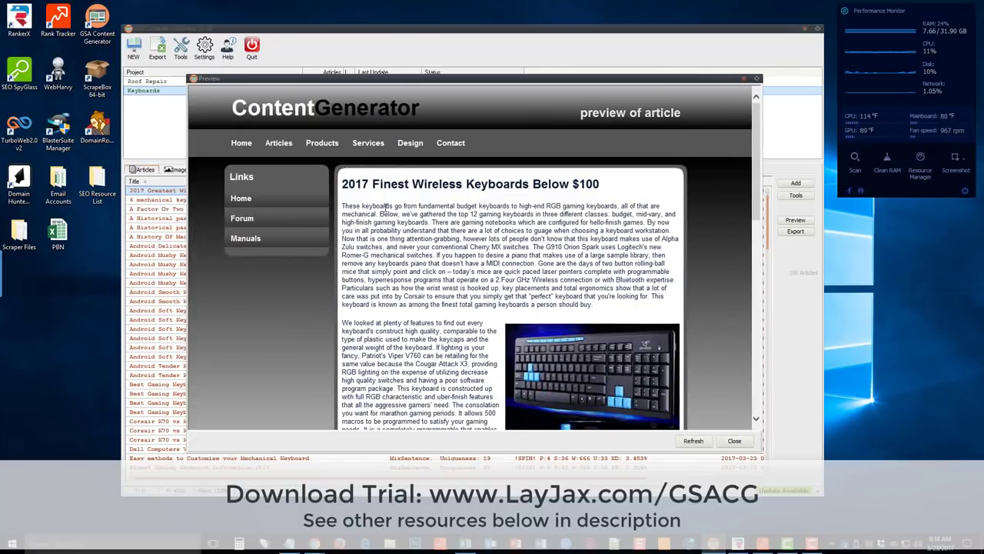
pyautogui.click(919, 546)
pyautogui.scroll(-15, 918, 522)
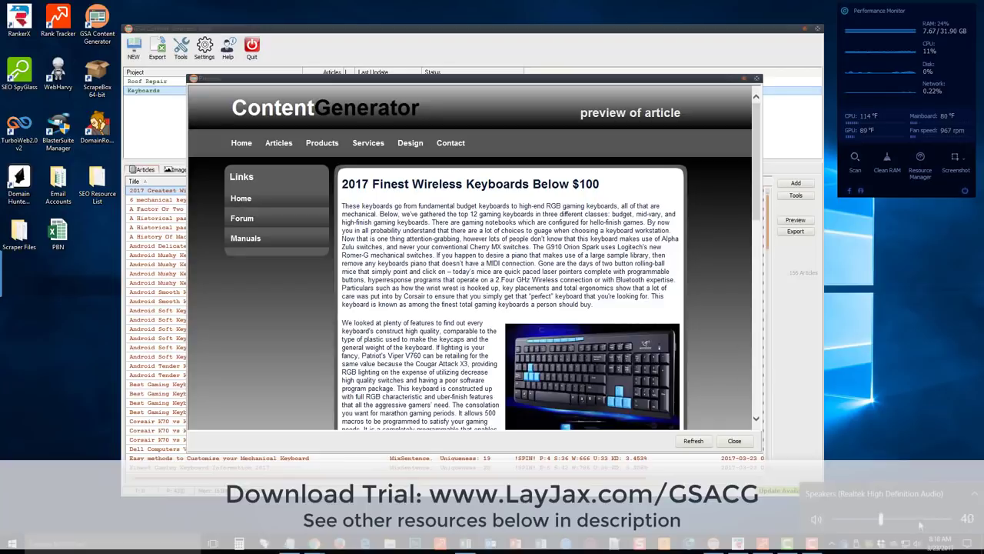
pyautogui.moveTo(758, 195); pyautogui.dragTo(753, 250)
pyautogui.scroll(-5, 753, 263)
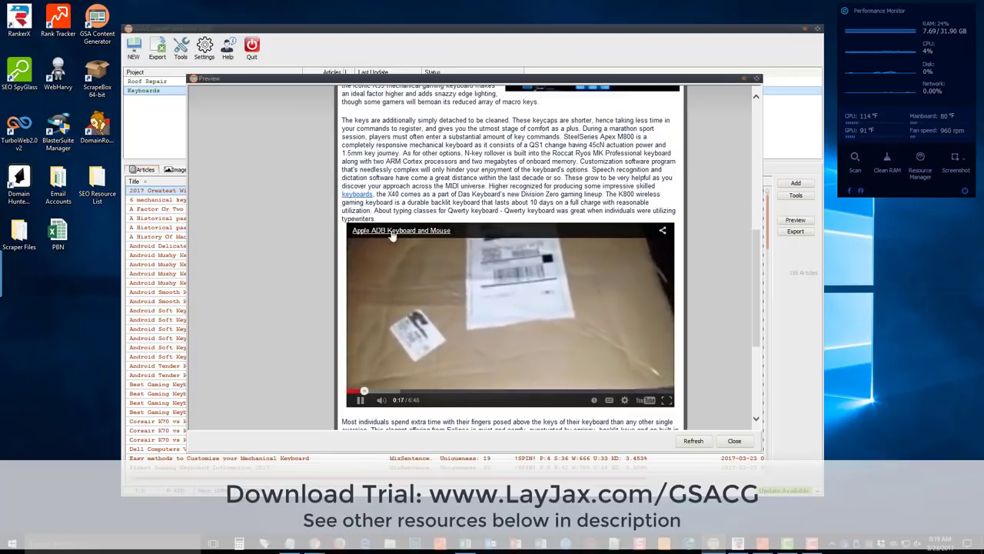
pyautogui.moveTo(754, 244); pyautogui.dragTo(761, 120)
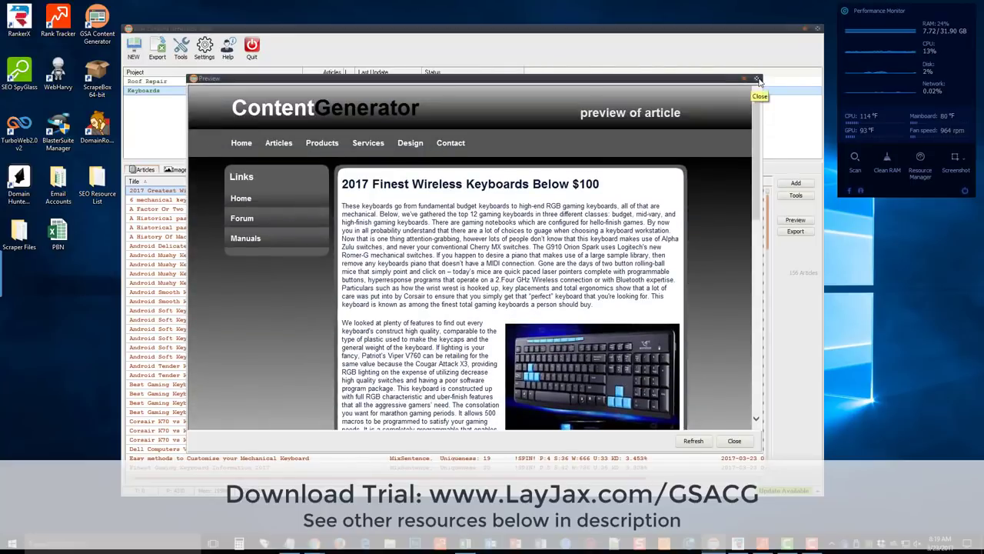
pyautogui.click(756, 79)
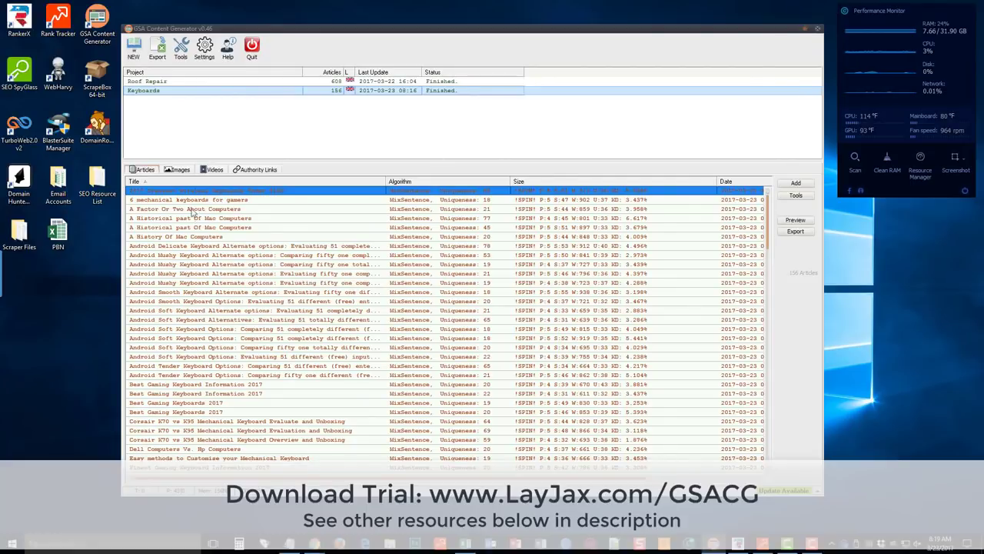
# List the 508 scraped images and view a black keyboard image in Chrome, then close Chrome
pyautogui.scroll(-5, 258, 387)
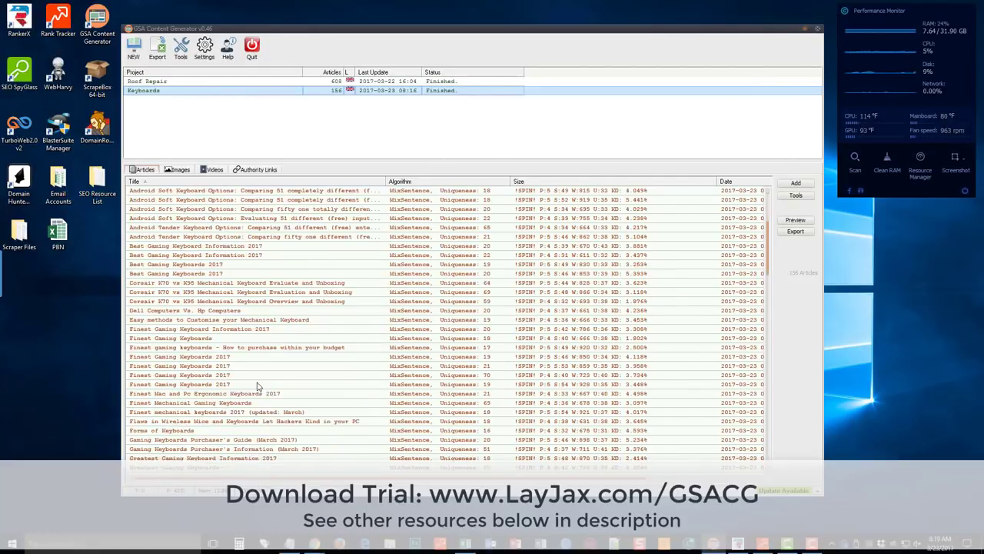
pyautogui.scroll(5, 258, 387)
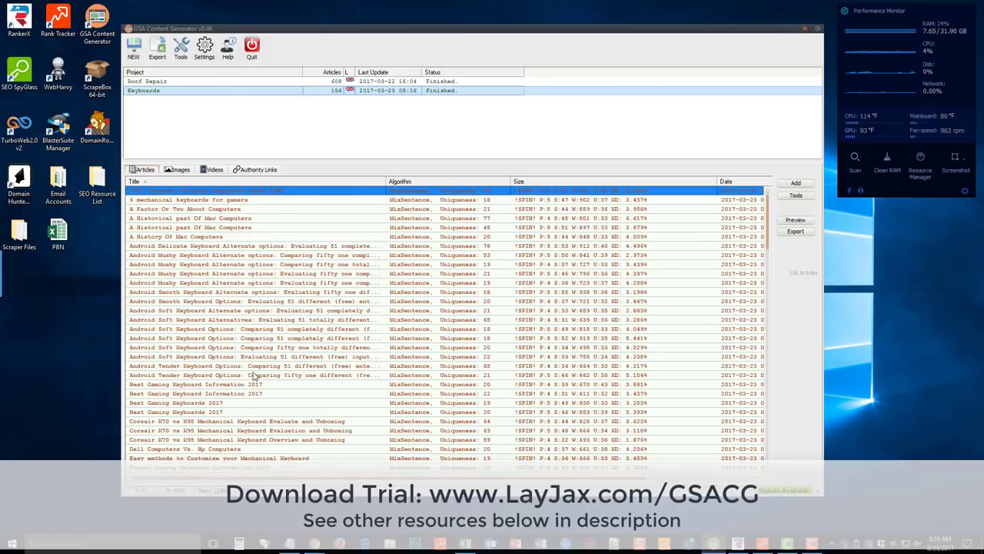
pyautogui.click(178, 170)
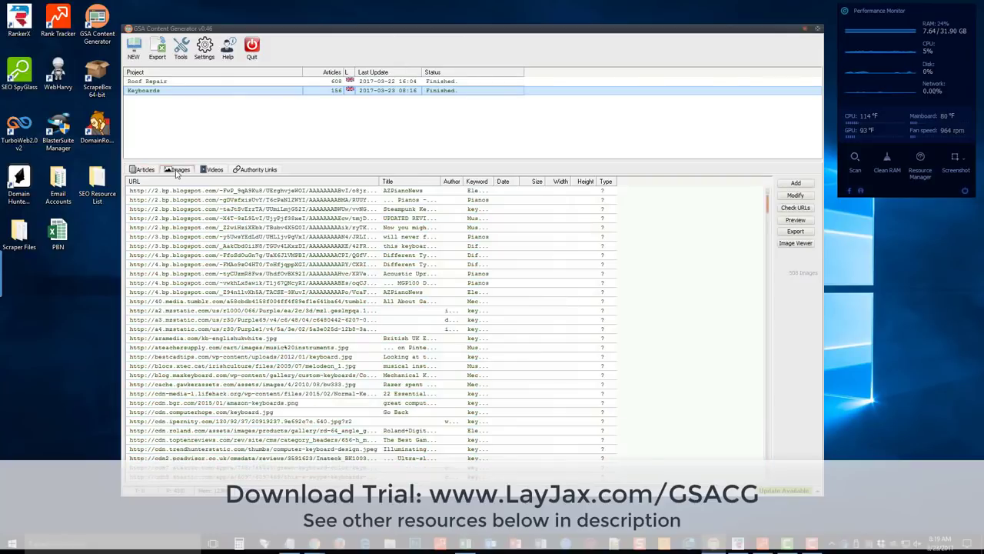
pyautogui.doubleClick(223, 265)
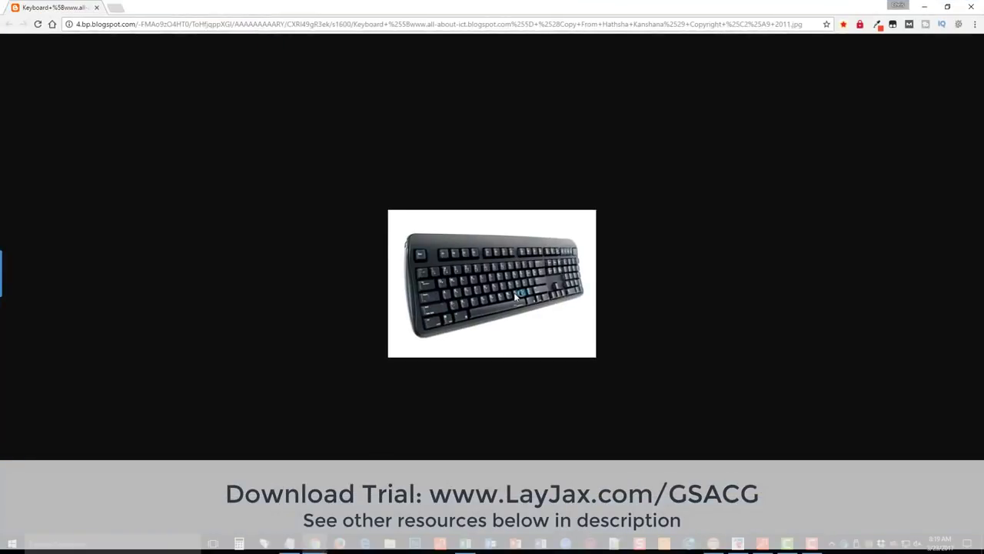
pyautogui.click(971, 7)
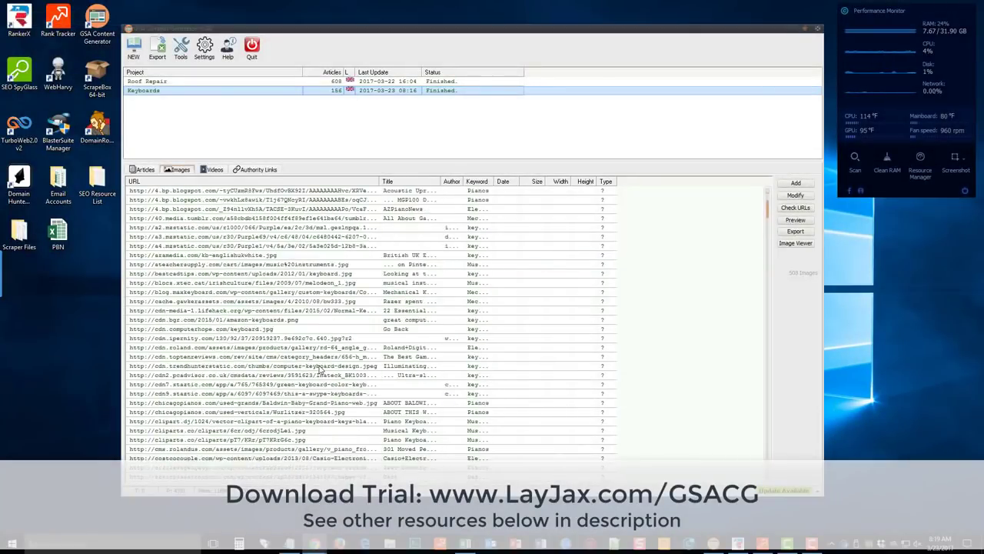
# Browse the Keyboards project's scraped YouTube videos with their titles, keywords, play times and view counts
pyautogui.click(216, 170)
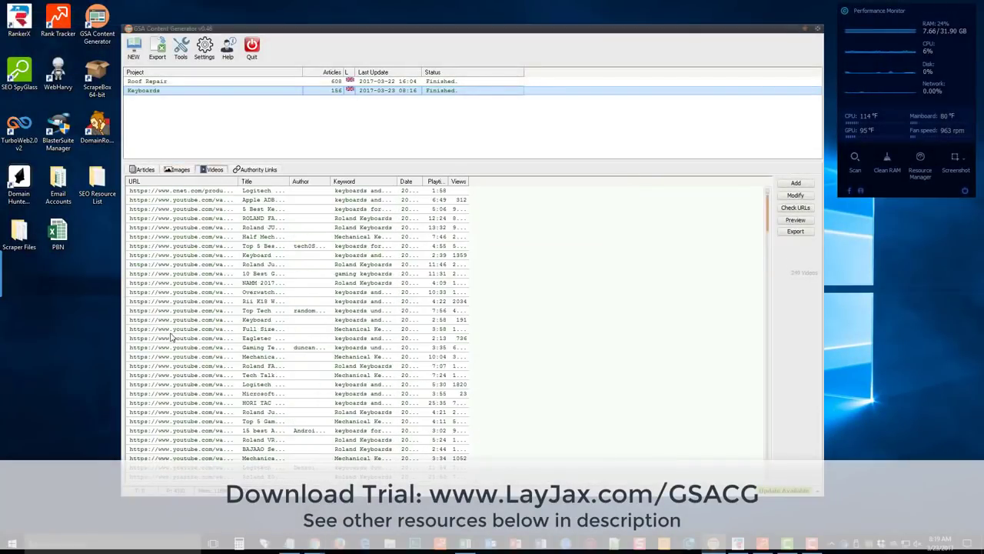
pyautogui.scroll(-6, 175, 390)
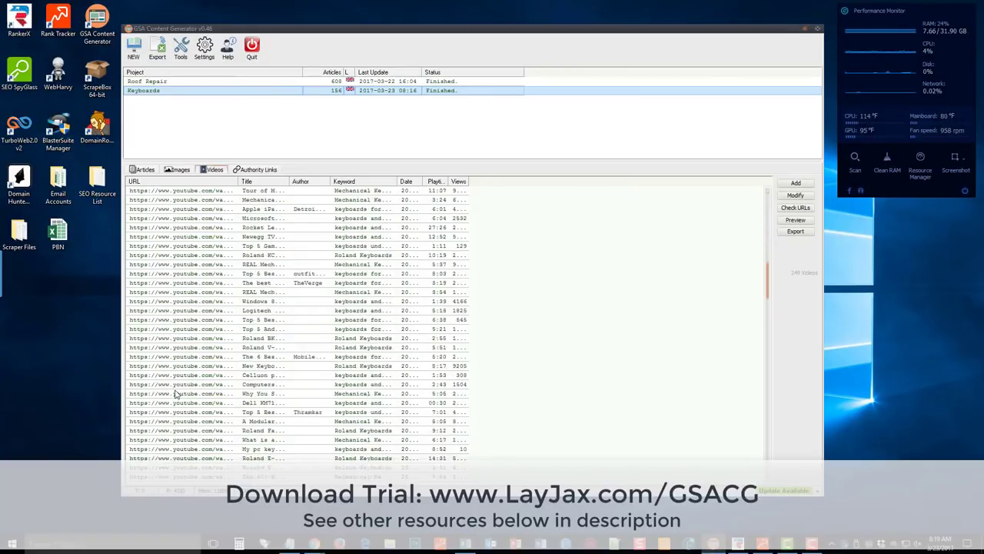